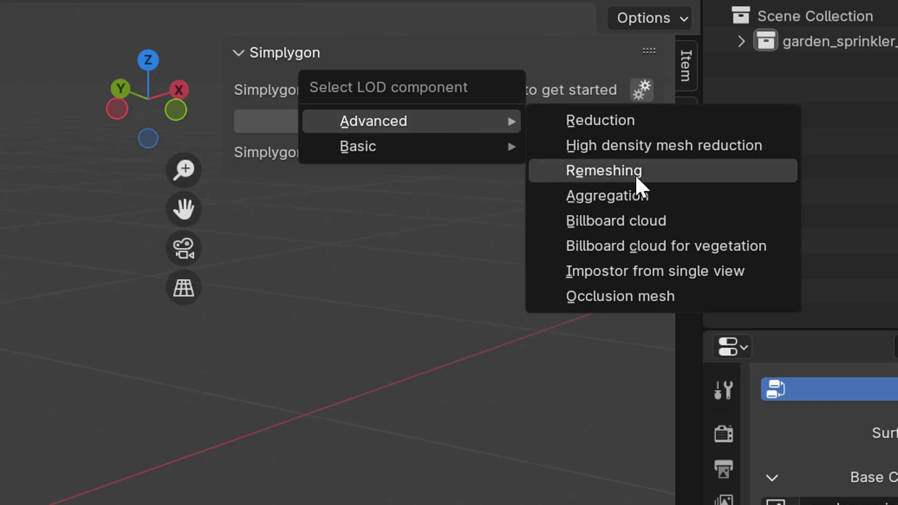
Step: Add an advanced Remeshing LOD component and remove its ColorCaster and NormalCaster
click(631, 173)
click(463, 134)
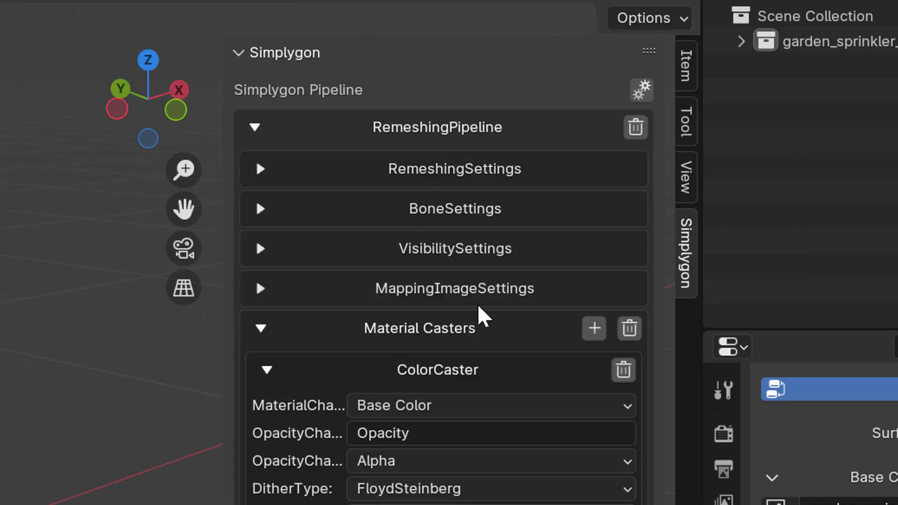
click(465, 378)
click(447, 420)
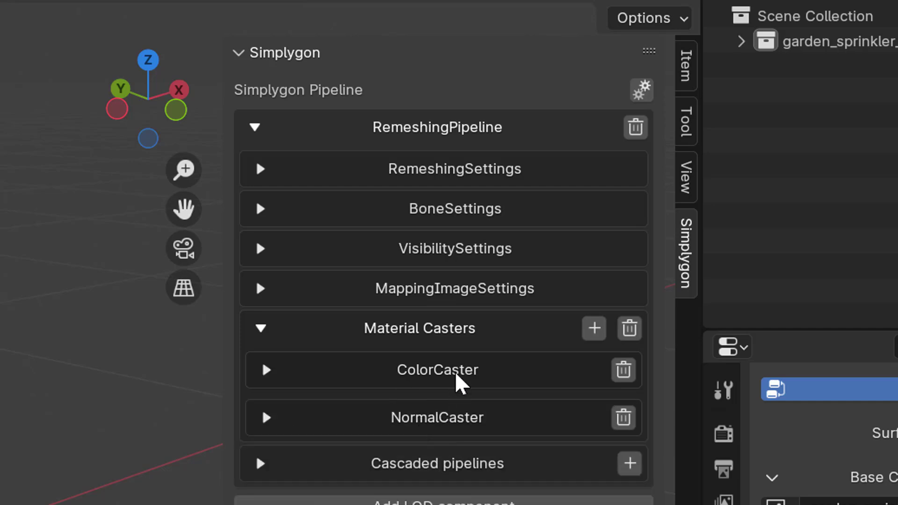
click(624, 372)
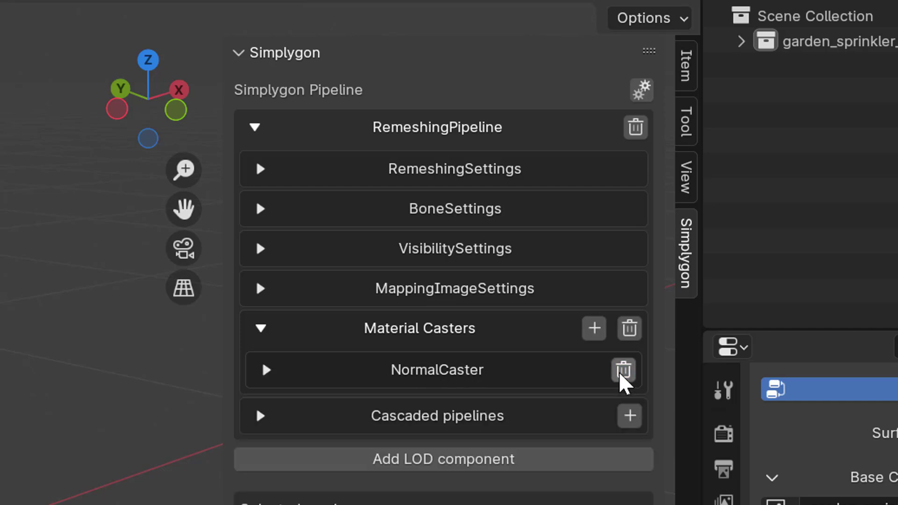
click(624, 371)
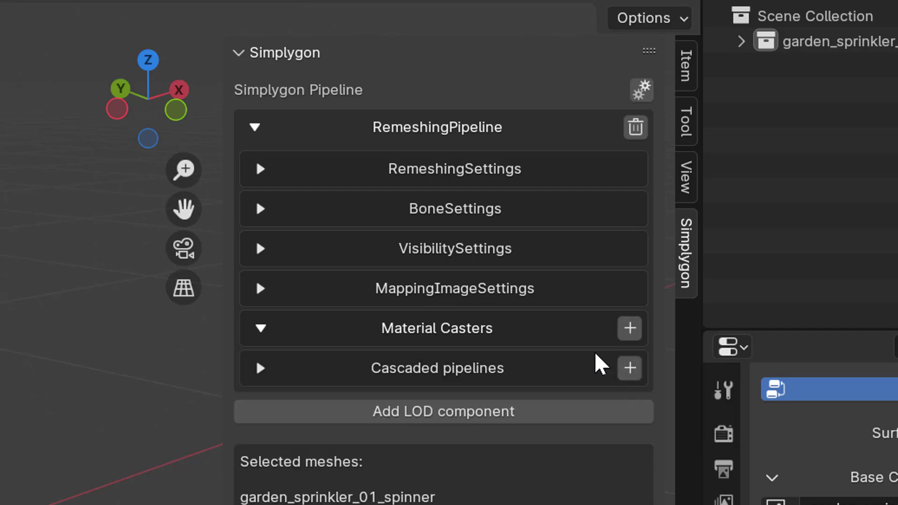
Step: Add an advanced VertexColorCaster to the remeshing pipeline's material casters and check its settings
click(630, 329)
mouse_move(634, 344)
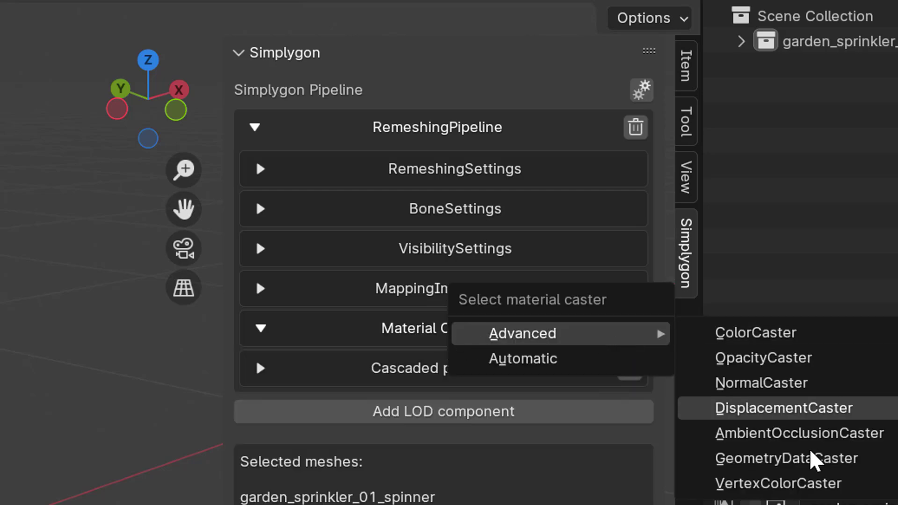
click(791, 483)
scroll(415, 430, down, 3)
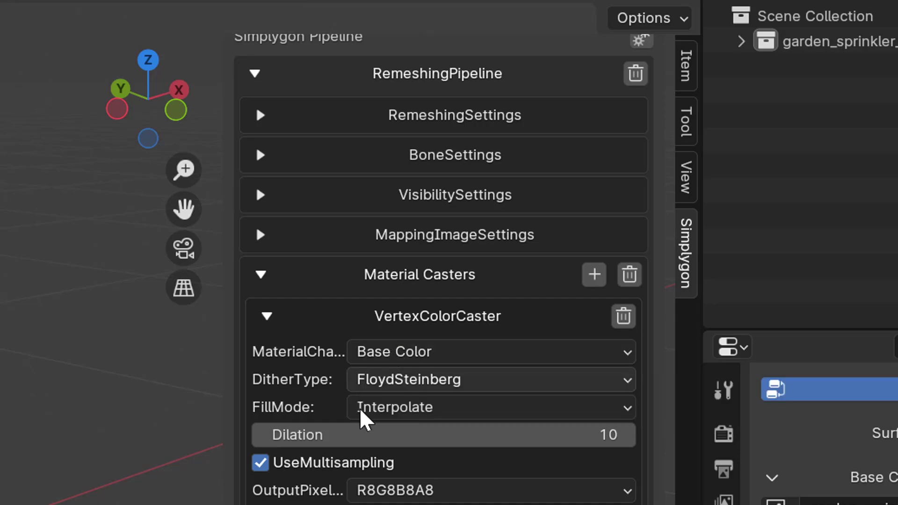
Step: Review the RemeshingSettings, then process the selected garden sprinkler meshes with the remeshing pipeline
scroll(412, 249, up, 3)
click(425, 173)
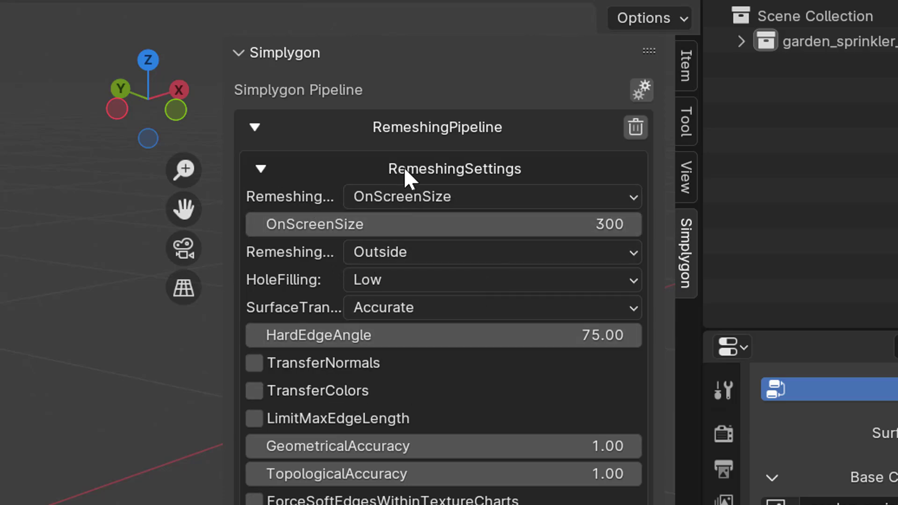
click(377, 166)
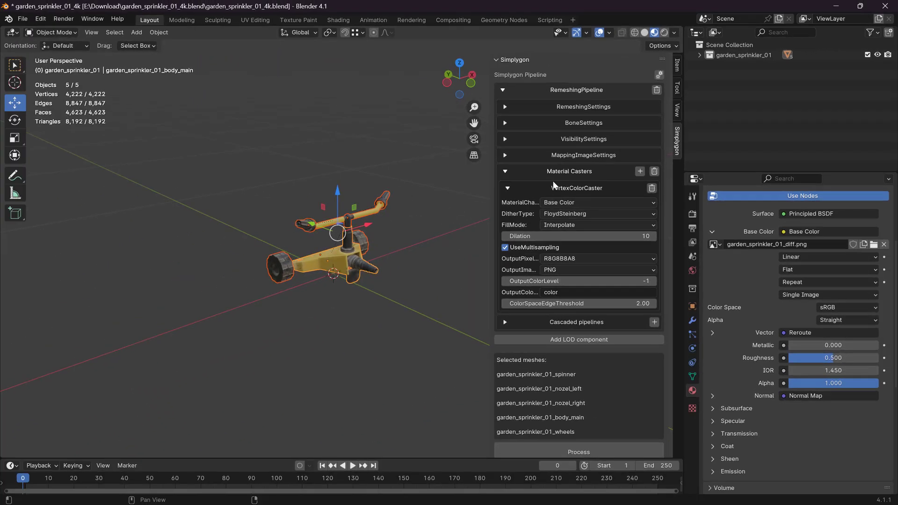
click(550, 187)
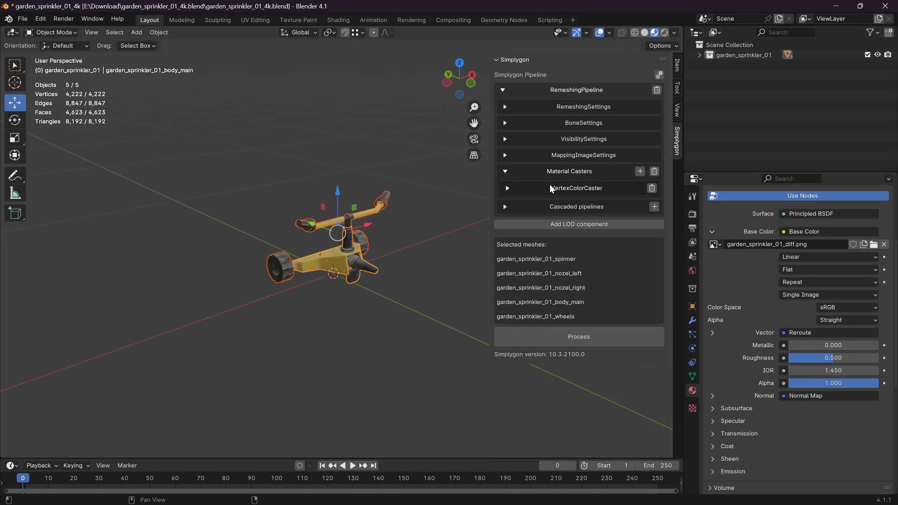
click(573, 335)
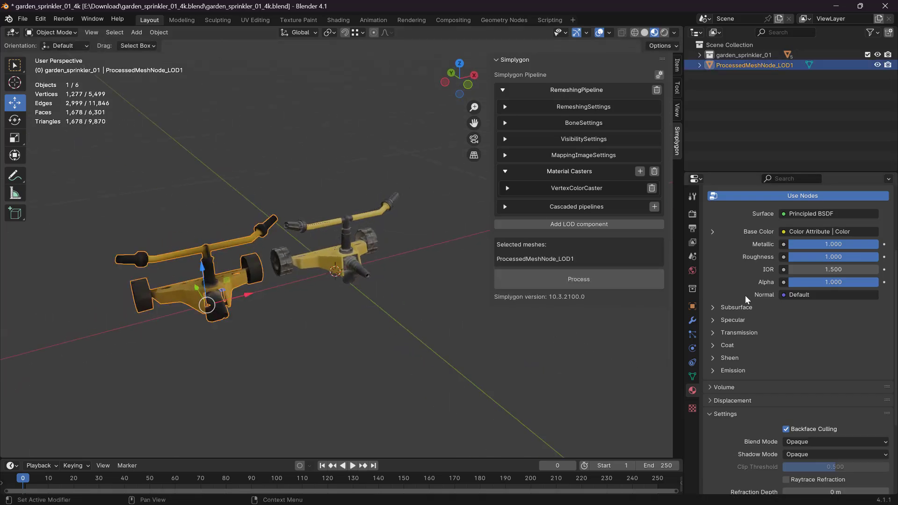
Step: Select the original sprinkler's main body and examine its material's Metallic and Roughness values
scroll(746, 295, up, 2)
click(330, 269)
scroll(767, 369, down, 2)
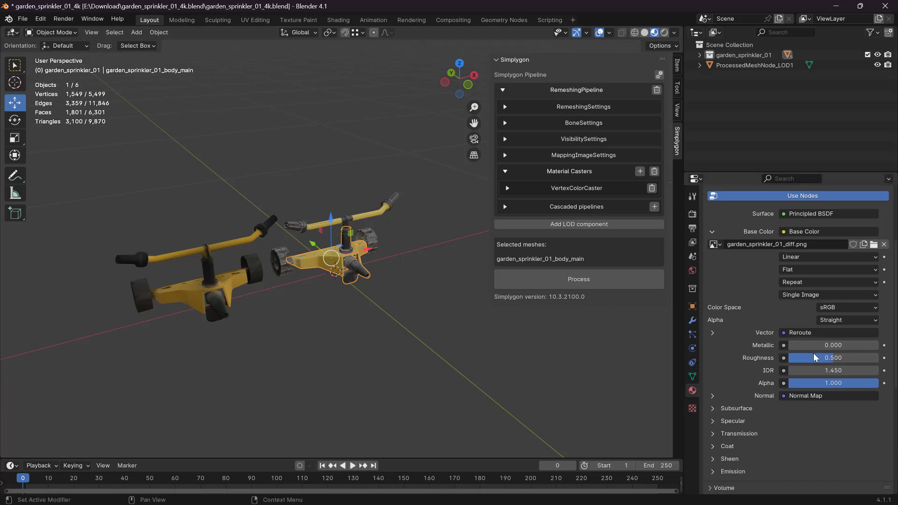
Step: Set the material of ProcessedMeshNode_LOD1 to Metallic 0 and Roughness 0.5, and deselect the mesh
click(178, 277)
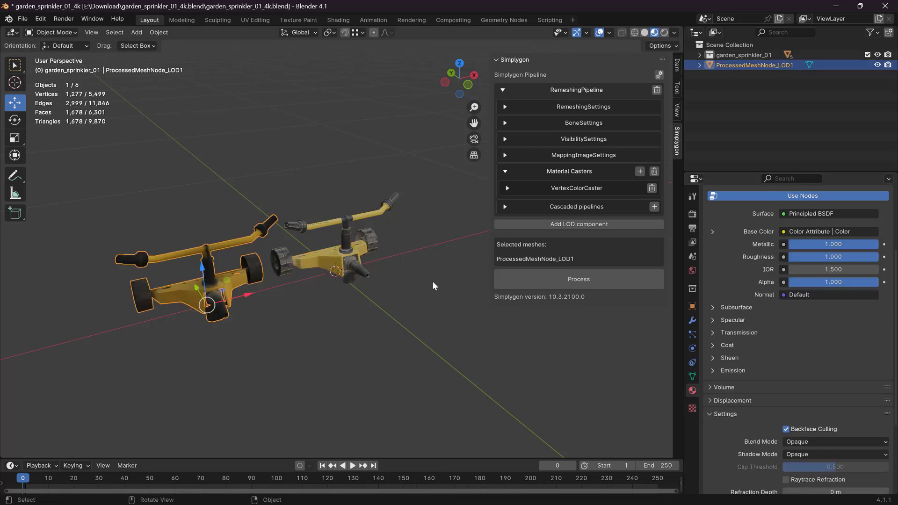
click(852, 243)
text(0)
key(Return)
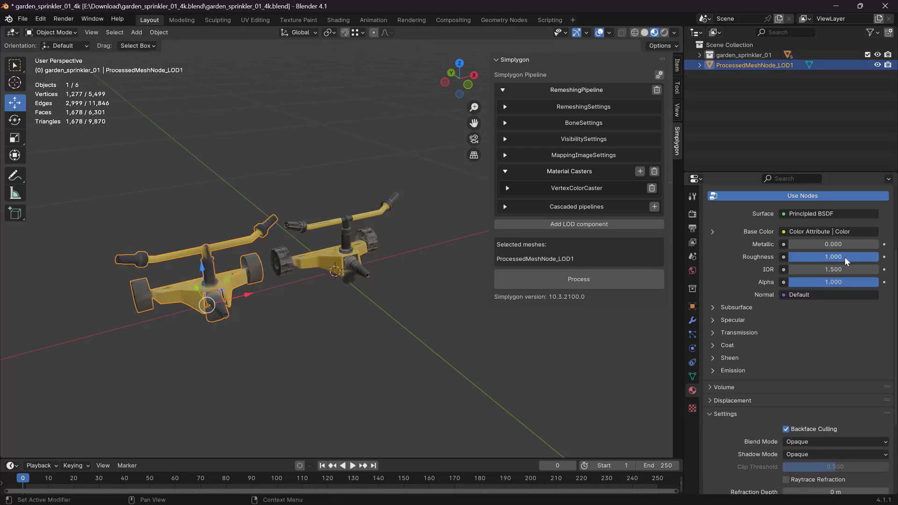
click(851, 256)
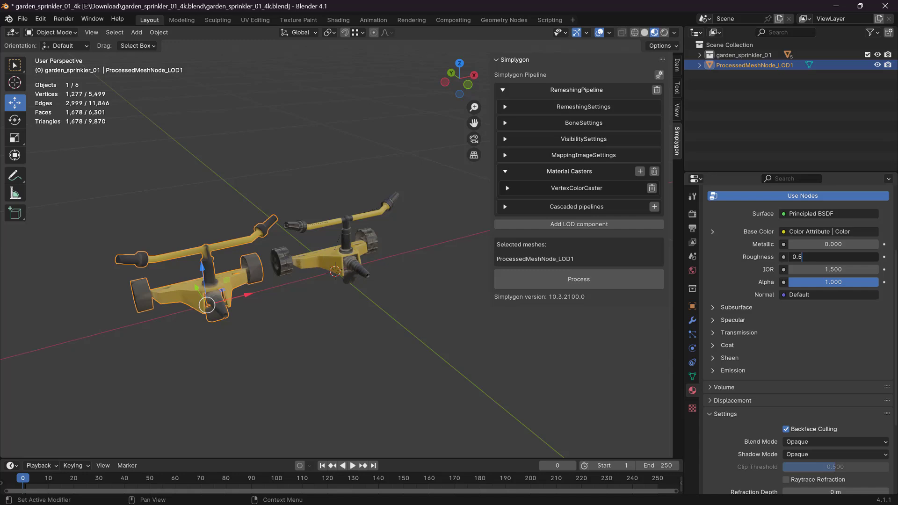
text(0.5)
key(Return)
click(319, 318)
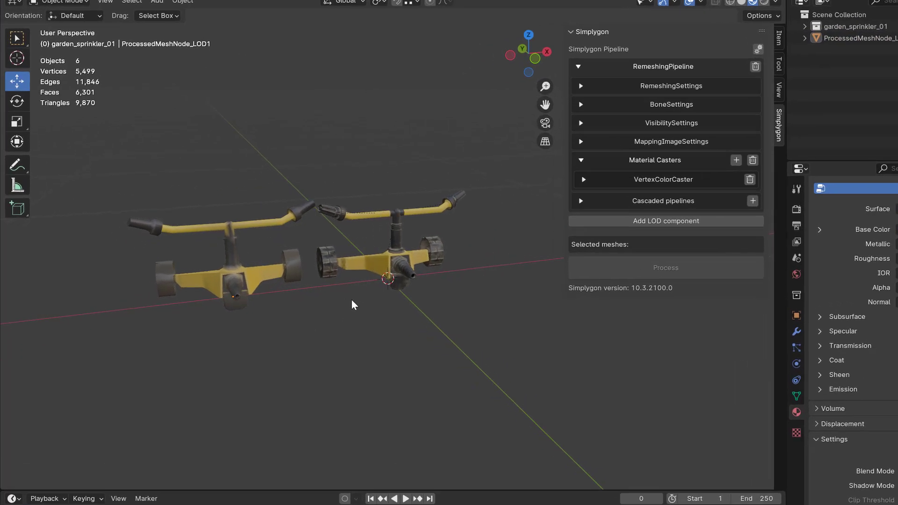
Step: Compare the remeshed sprinkler with the original from several angles, from below and from a distance
middle_drag(352, 301, 452, 323)
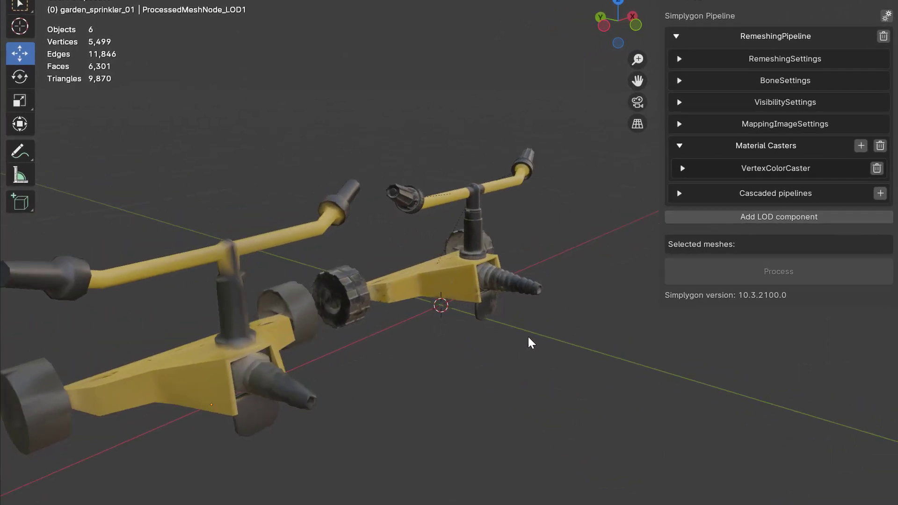
middle_drag(529, 338, 555, 337)
middle_drag(523, 371, 474, 252)
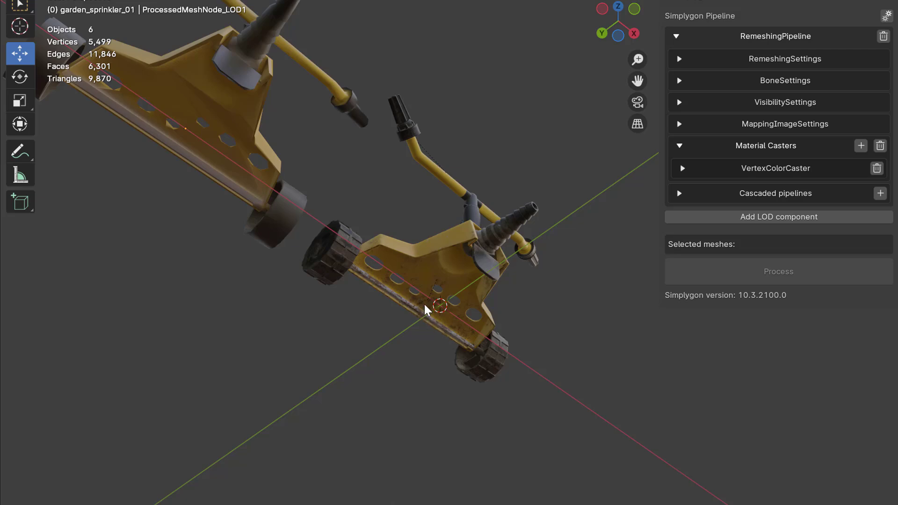
middle_drag(424, 302, 415, 327)
scroll(455, 315, up, 5)
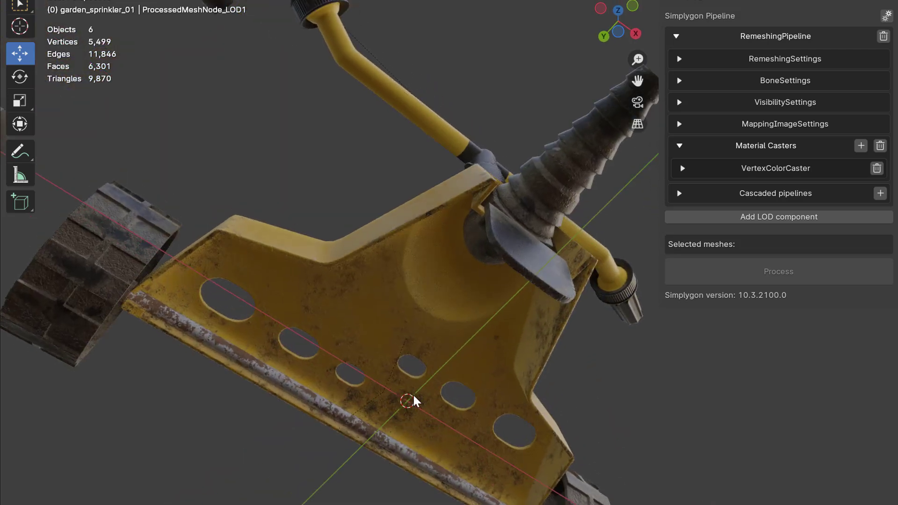
scroll(375, 365, down, 5)
middle_drag(371, 327, 413, 341)
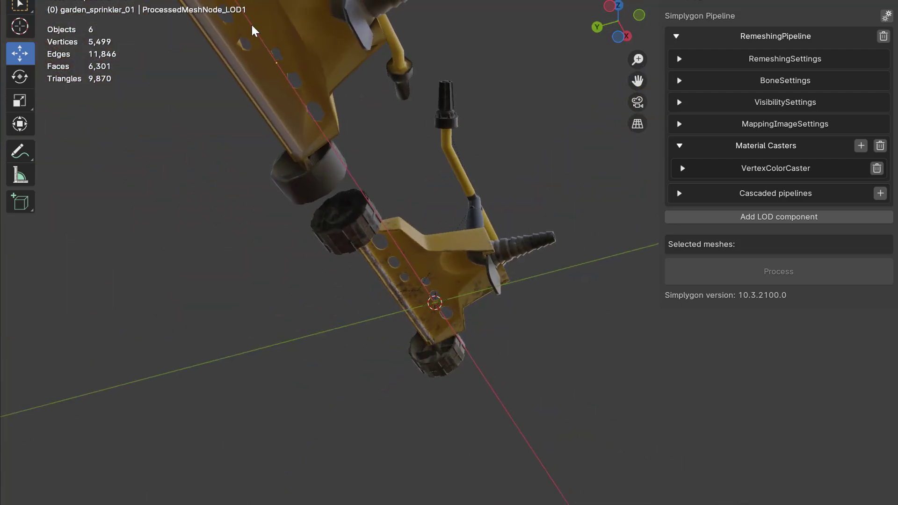
middle_drag(431, 122, 385, 280)
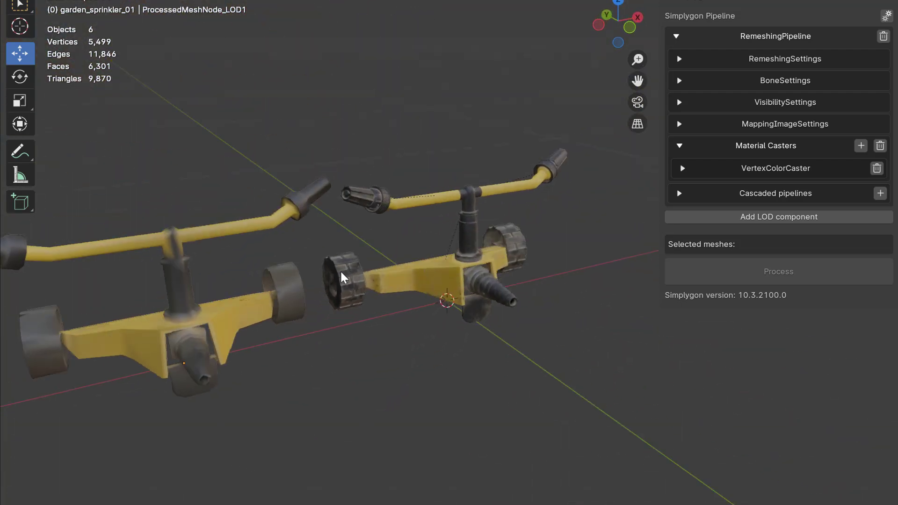
scroll(385, 280, down, 5)
middle_drag(444, 289, 596, 310)
middle_drag(499, 334, 561, 337)
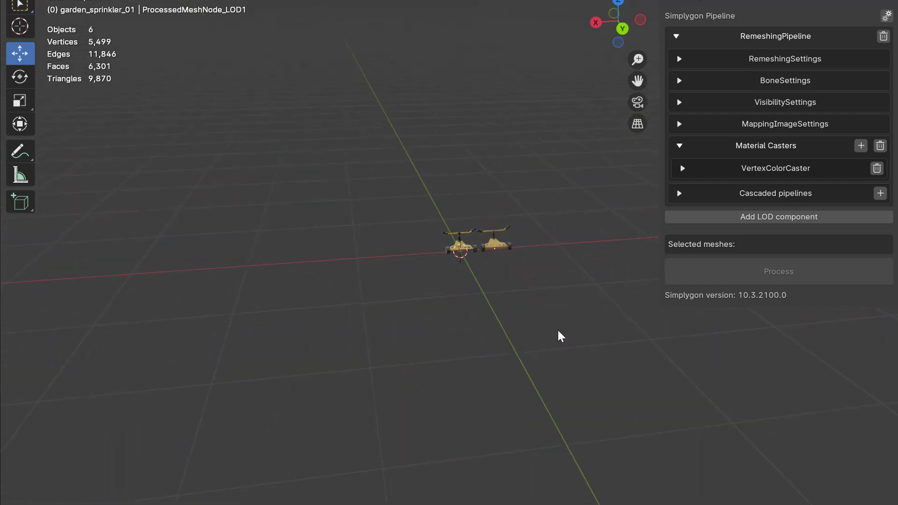
middle_drag(469, 344, 540, 361)
scroll(527, 355, up, 6)
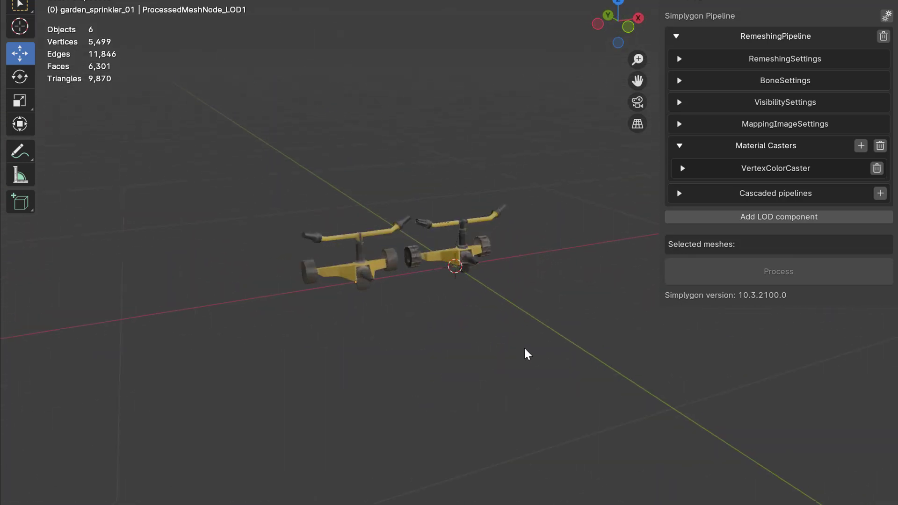
Step: Display both sprinklers in wireframe shading and compare their mesh topology
key(z)
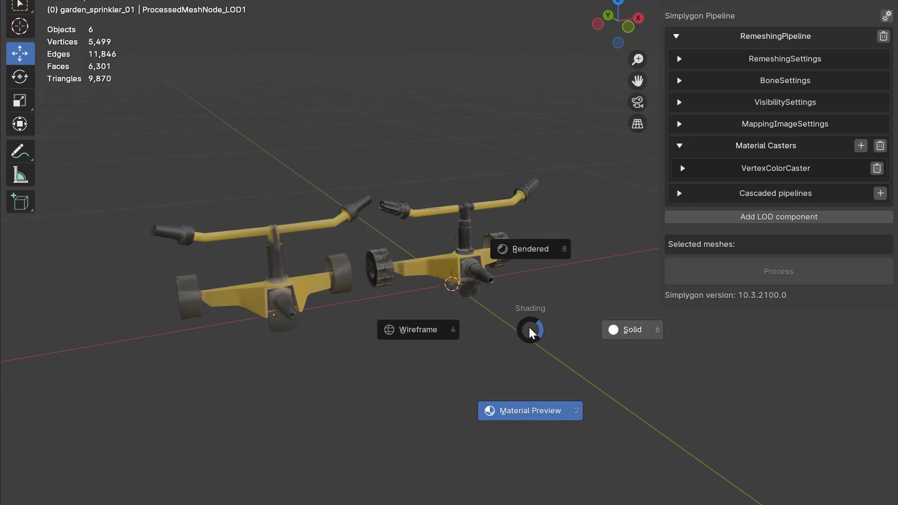
click(417, 331)
mouse_move(437, 341)
middle_down()
mouse_move(411, 317)
mouse_move(371, 323)
middle_up()
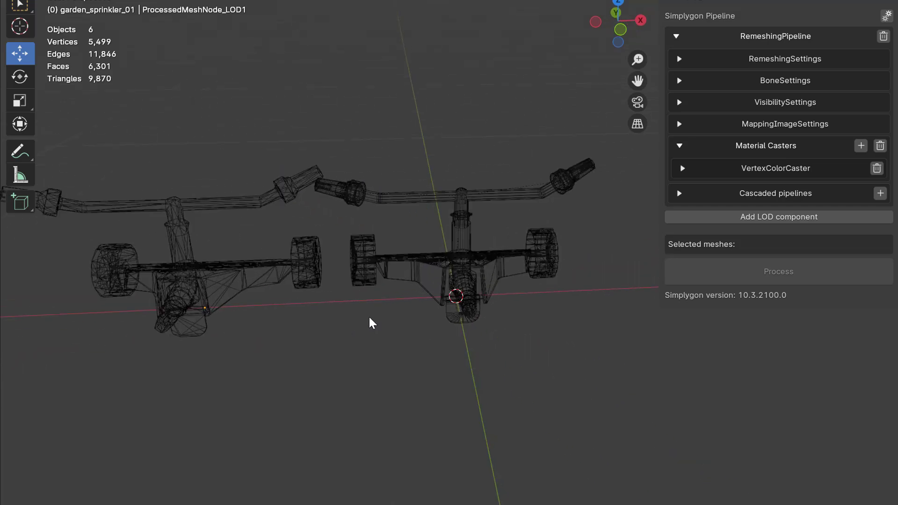
scroll(352, 310, up, 6)
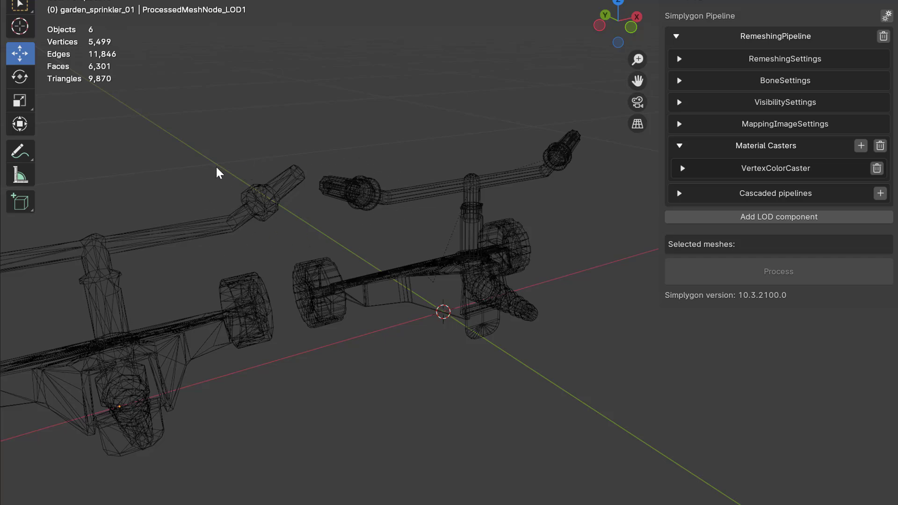
key(z)
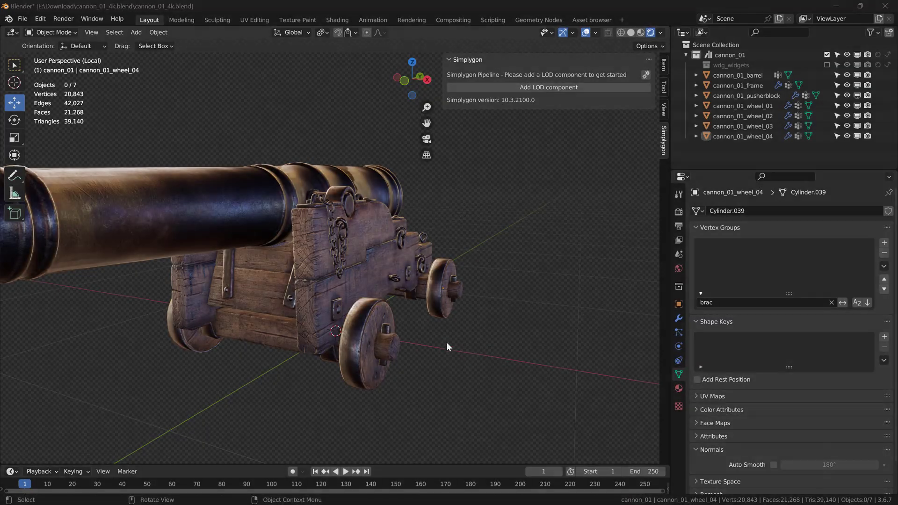
Step: In the cannon scene, select the cannon barrel and open the Shading workspace
middle_drag(439, 356, 557, 343)
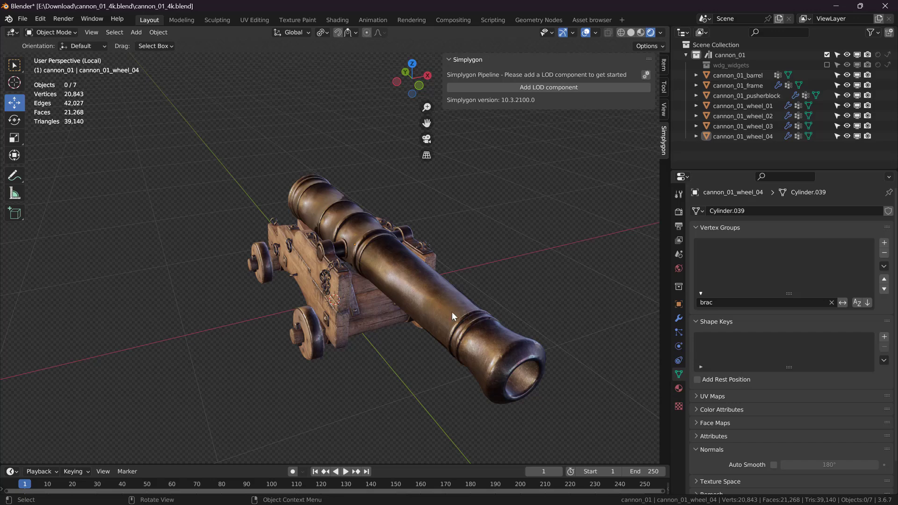
click(386, 264)
middle_drag(386, 265, 411, 223)
click(332, 21)
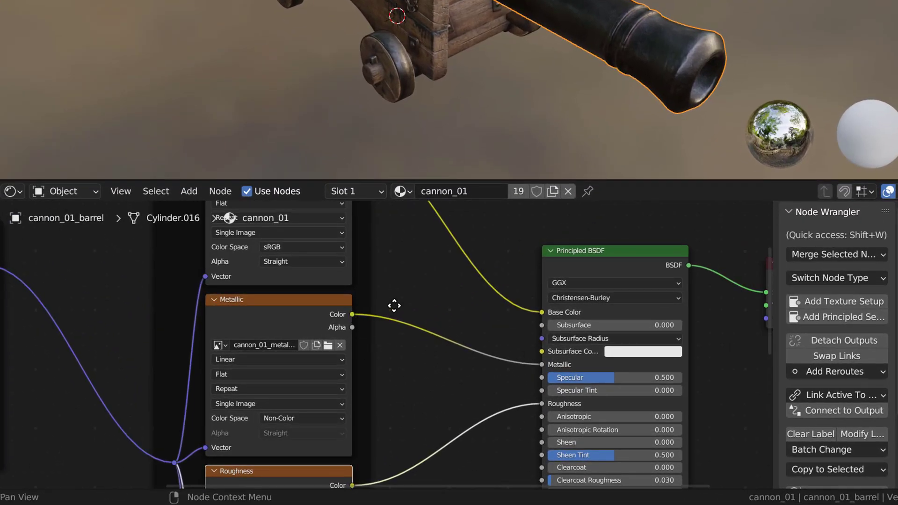
Step: Connect the Metallic texture's Color output to the Principled BSDF's Base Color and inspect the cannon from the side
drag(352, 315, 542, 312)
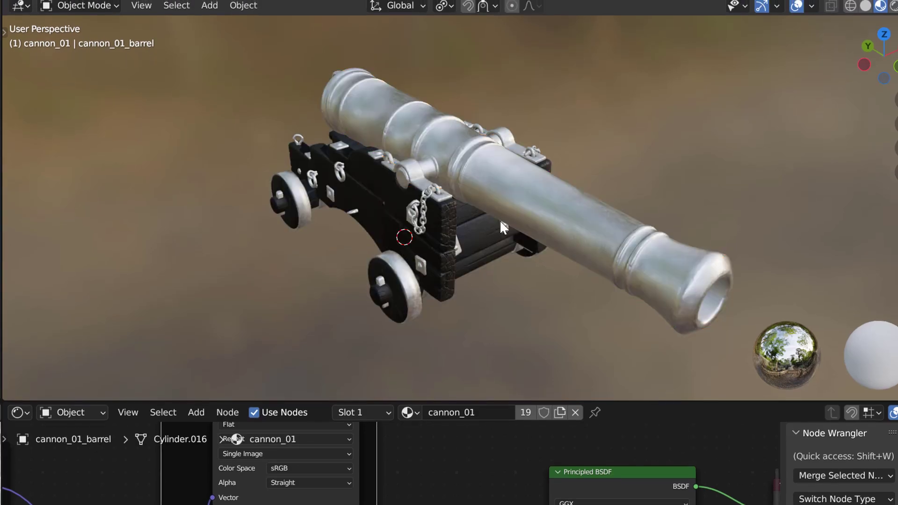
middle_drag(500, 220, 611, 186)
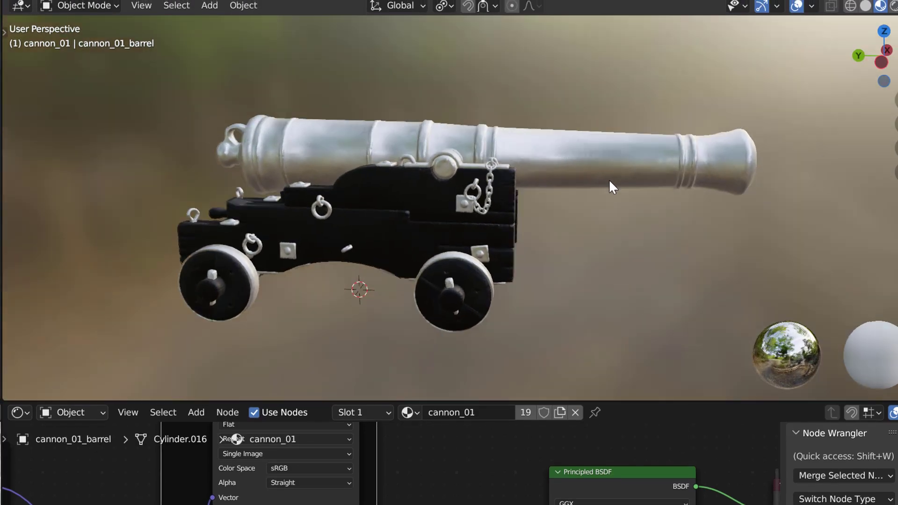
scroll(305, 220, up, 3)
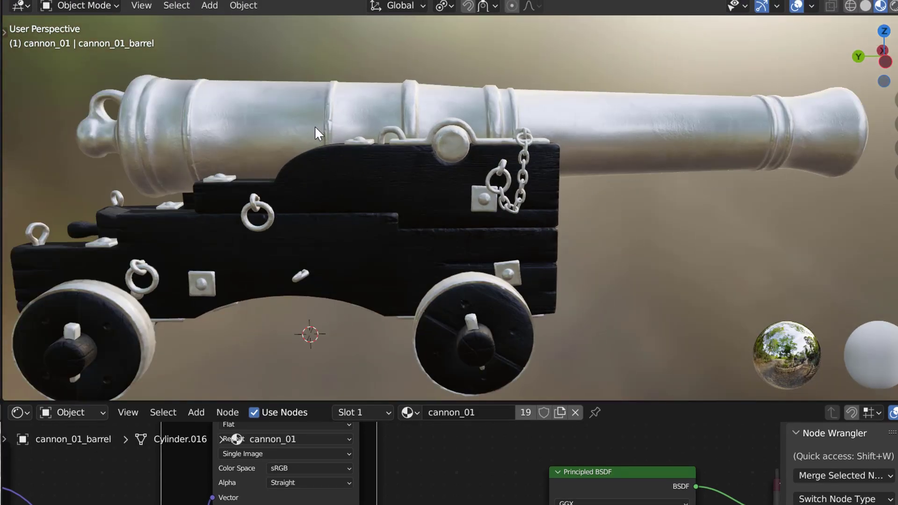
middle_drag(583, 195, 395, 468)
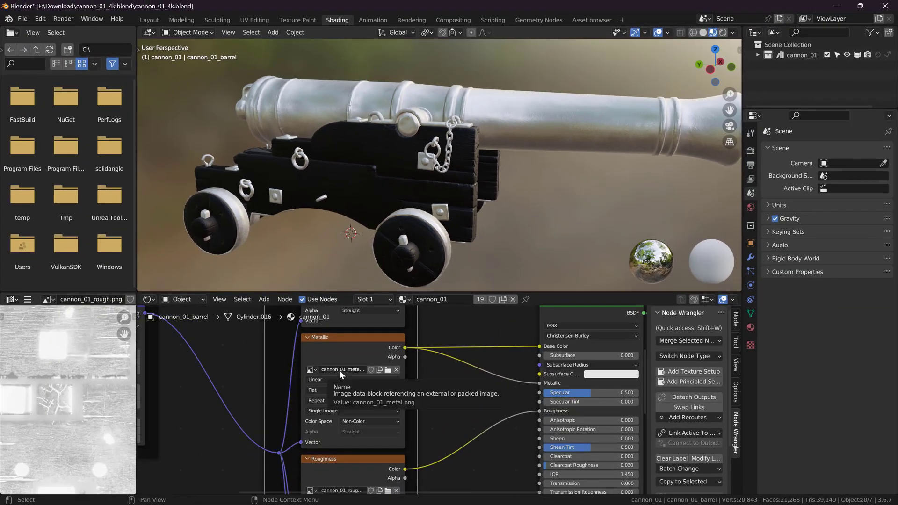
Step: Reconnect the cannon_01_diff.png texture's Color output to the Principled BSDF's Base Color
scroll(471, 332, down, 2)
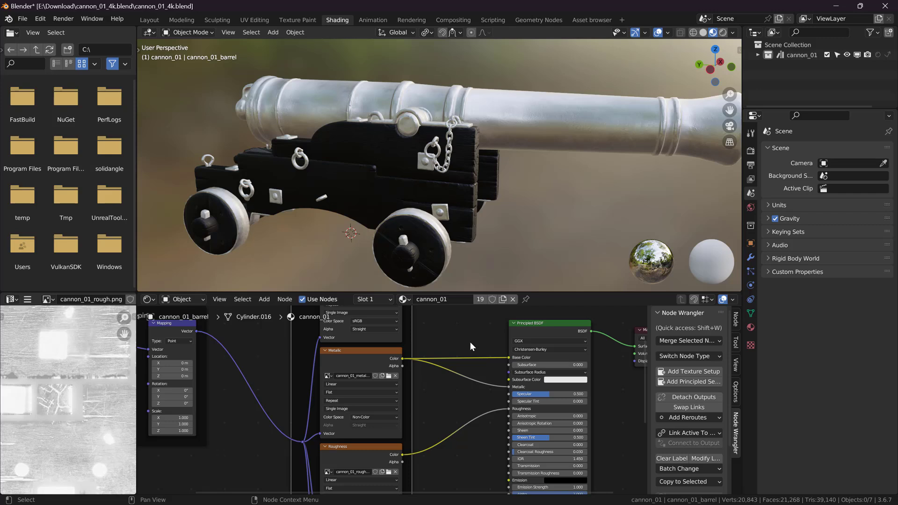
middle_drag(468, 374, 433, 395)
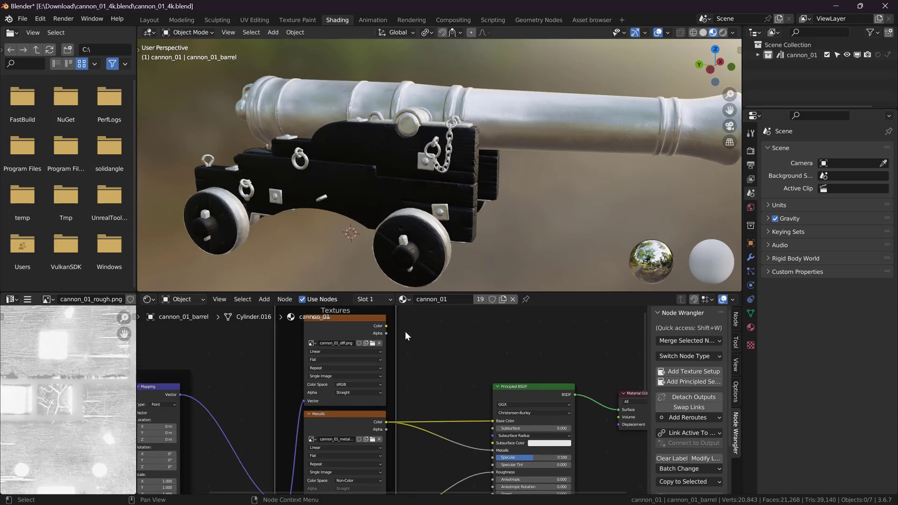
drag(386, 326, 492, 421)
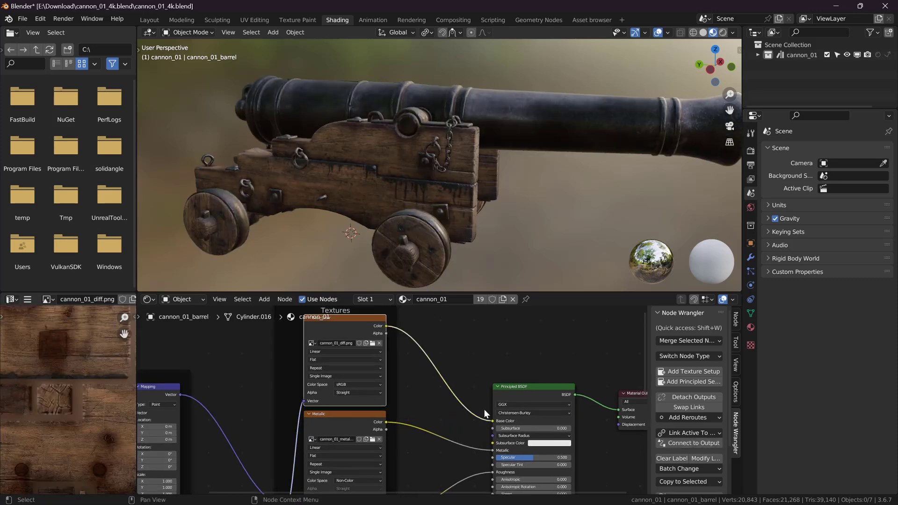
Step: Return to the Layout workspace, select all cannon parts, and add a basic Reduction with material baking LOD component
click(143, 21)
scroll(404, 247, down, 3)
key(a)
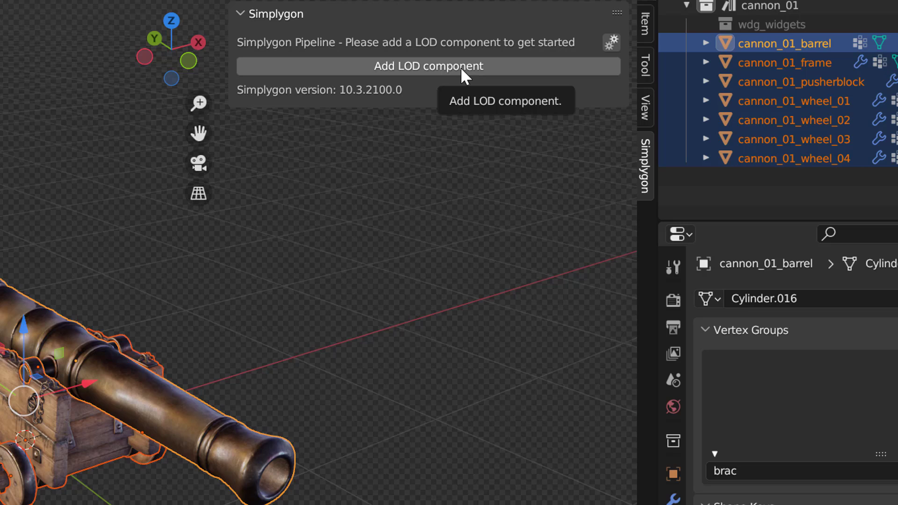
click(460, 66)
mouse_move(433, 88)
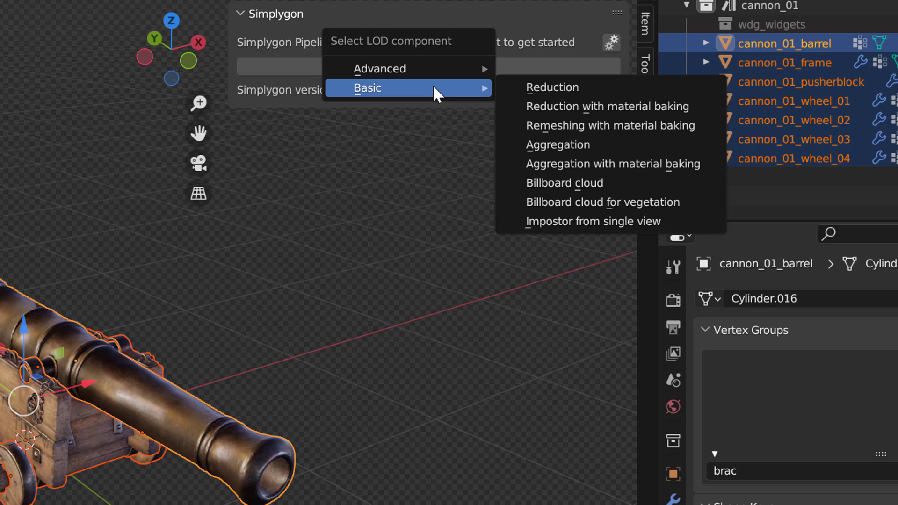
click(616, 103)
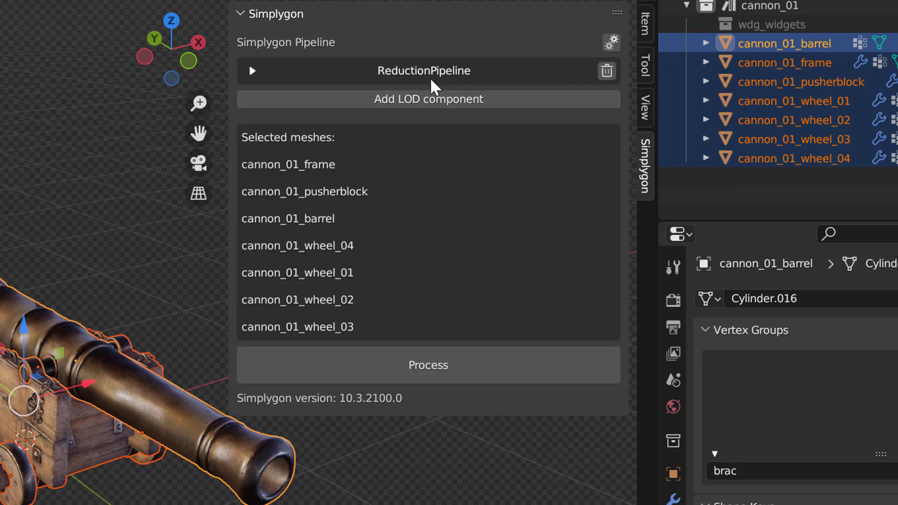
Step: Expand the ReductionPipeline and review its ColorCasters for Base Color, Metallic and Roughness and its NormalCaster
click(431, 77)
click(429, 96)
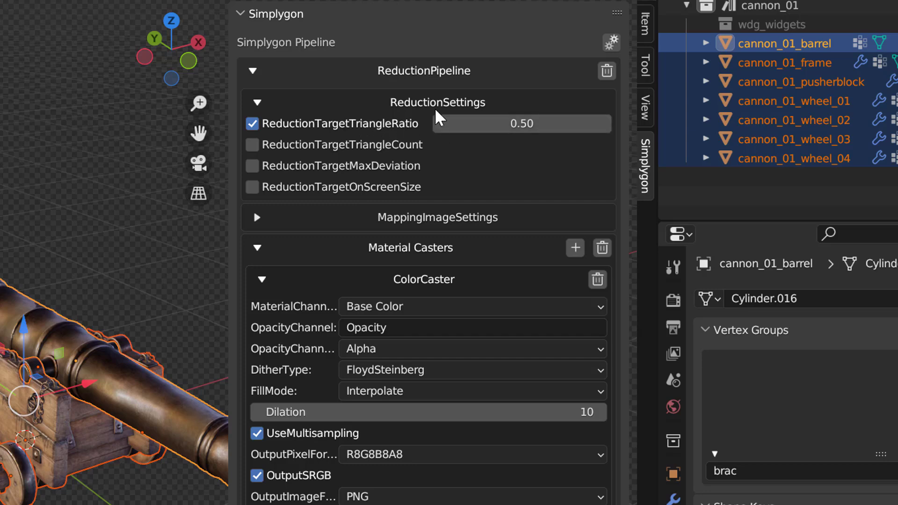
click(450, 108)
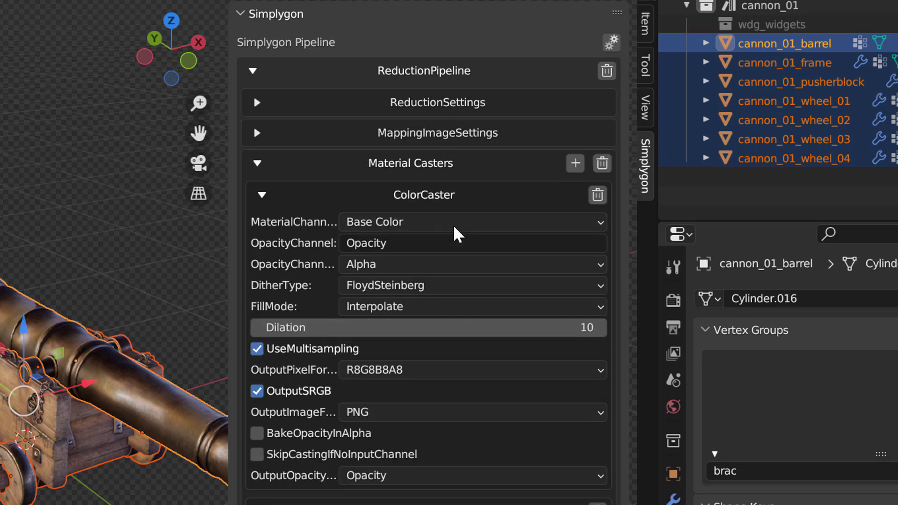
click(447, 201)
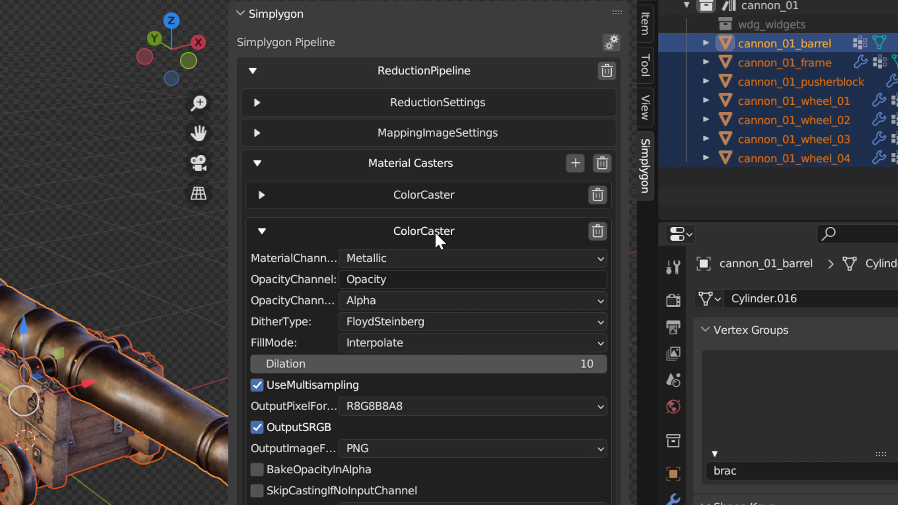
scroll(438, 239, down, 4)
click(424, 120)
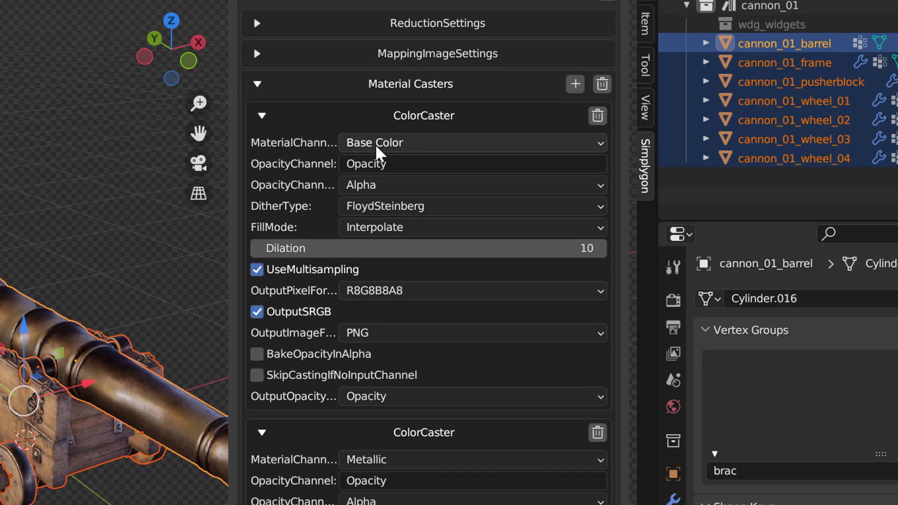
click(422, 119)
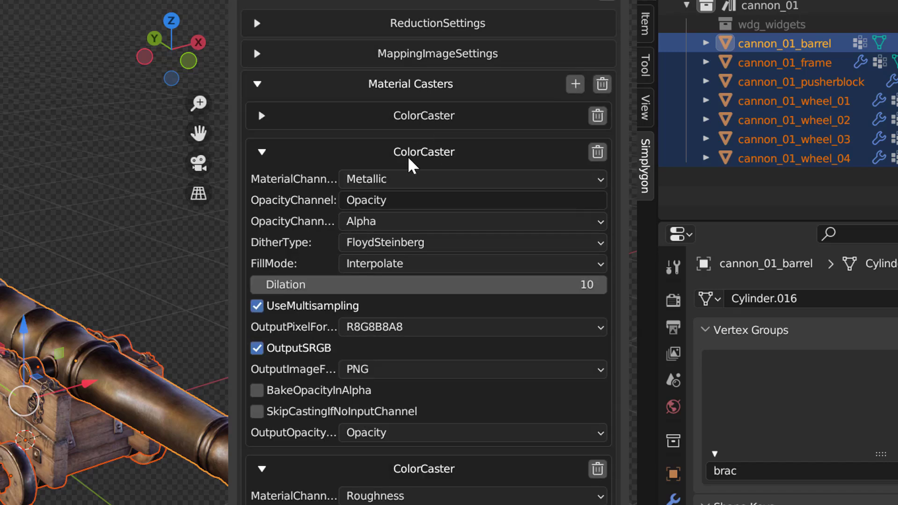
click(409, 157)
click(424, 190)
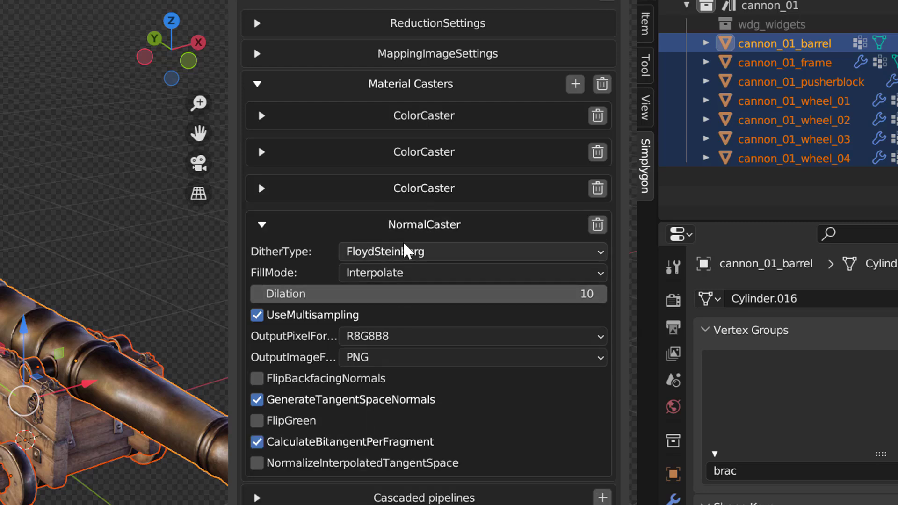
click(414, 234)
click(431, 267)
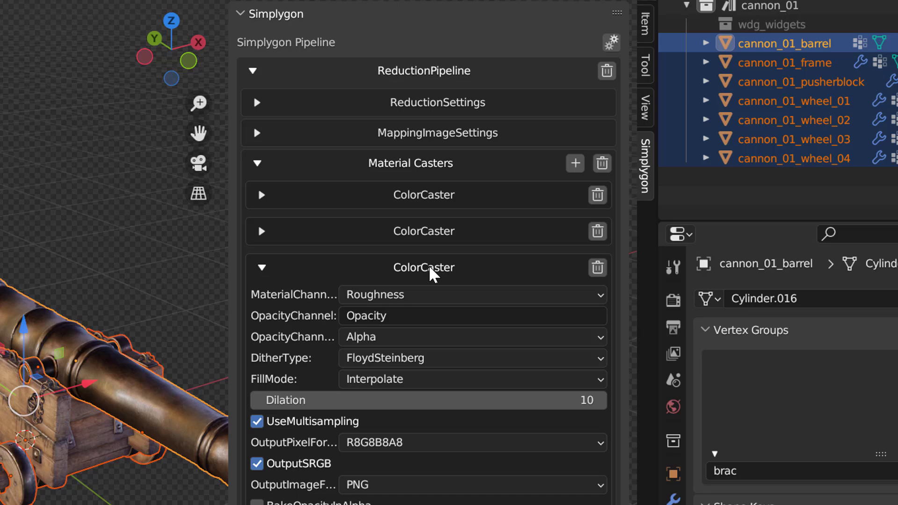
Step: Replace the Metallic ColorCaster with an advanced VertexColorCaster whose material channel is Metallic
click(431, 234)
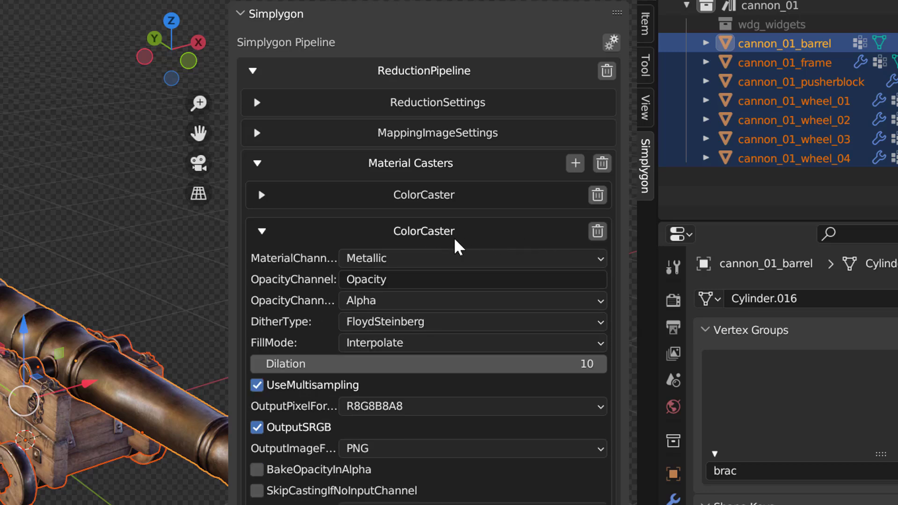
click(599, 233)
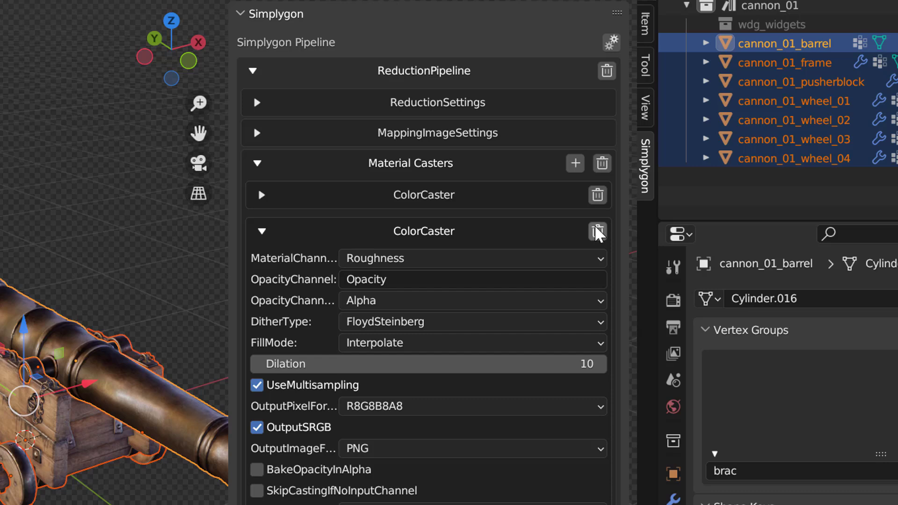
click(577, 163)
mouse_move(572, 156)
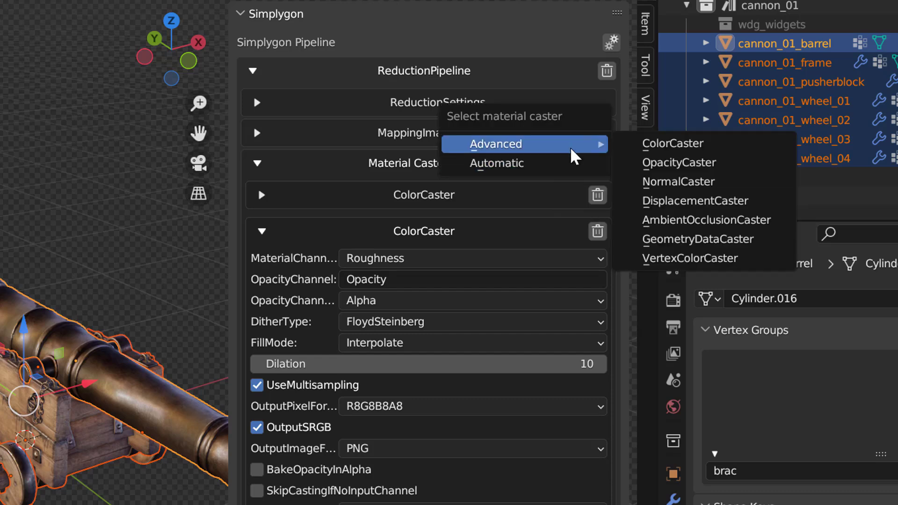
click(667, 259)
scroll(518, 141, down, 4)
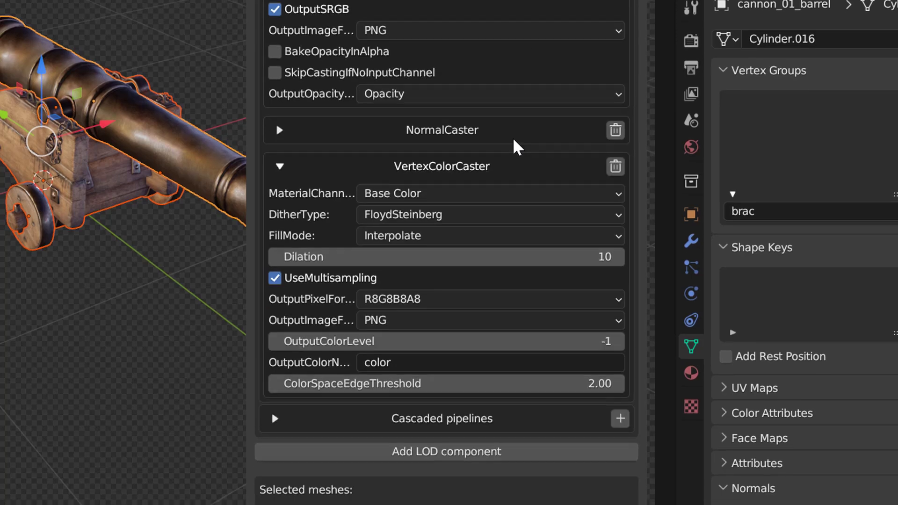
click(459, 149)
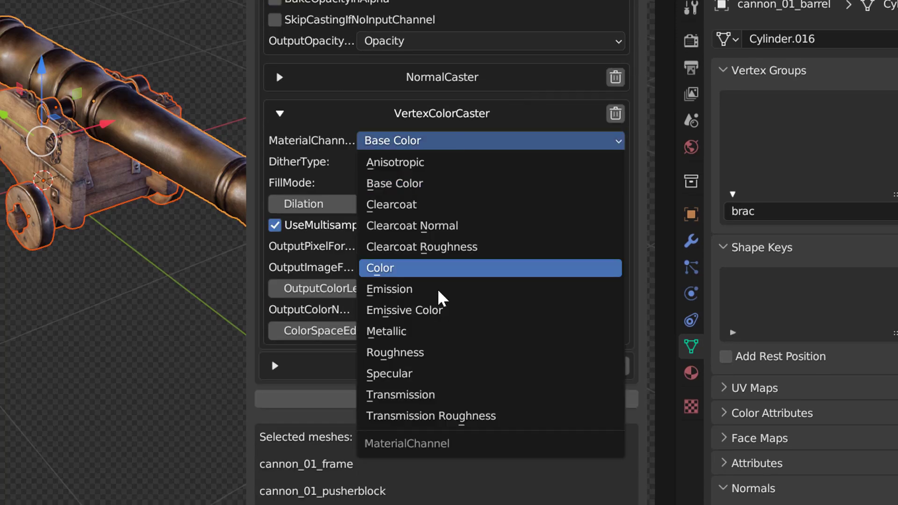
click(435, 332)
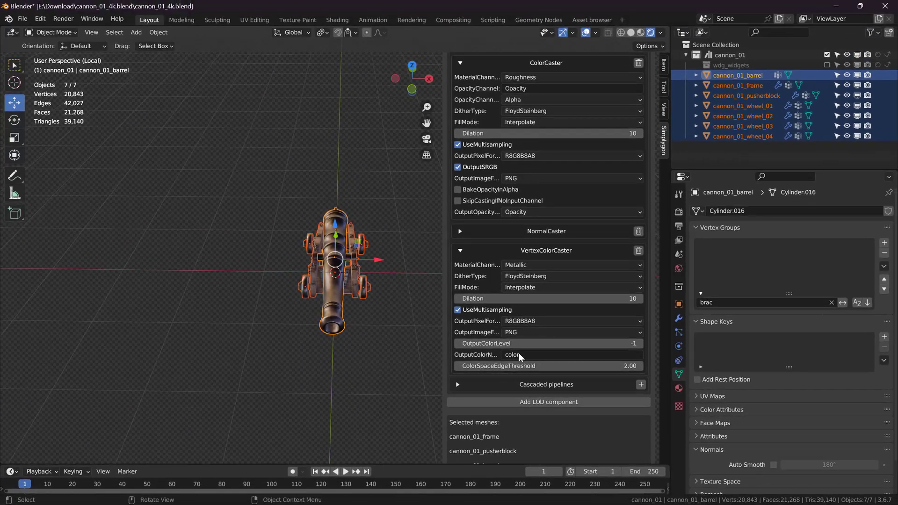
Step: Process the selected cannon meshes with Simplygon and move the reduced copy beside the original
scroll(519, 353, down, 5)
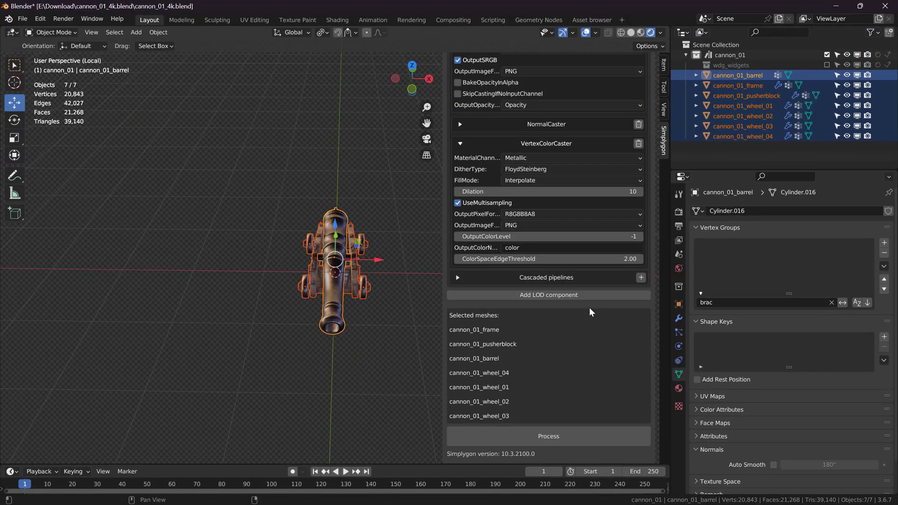
click(570, 435)
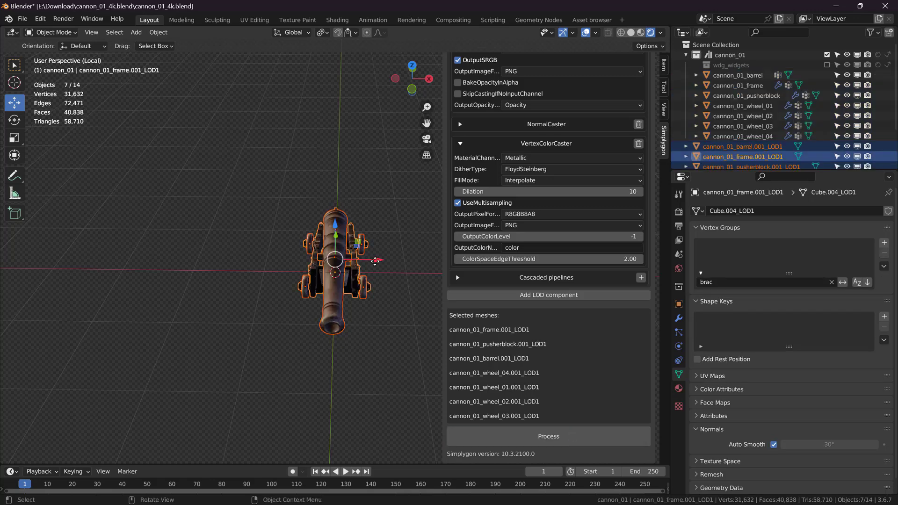
middle_drag(299, 280, 356, 283)
scroll(351, 286, up, 3)
Step: Select the reduced cannon's frame, cannon_01_frame.001_LOD1, and open the Shading workspace
click(245, 215)
middle_drag(245, 215, 223, 318)
click(227, 323)
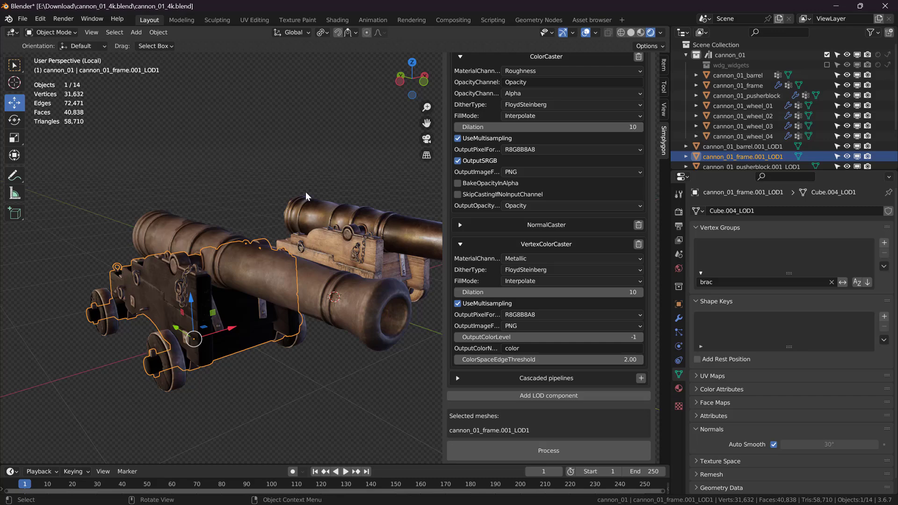
click(338, 19)
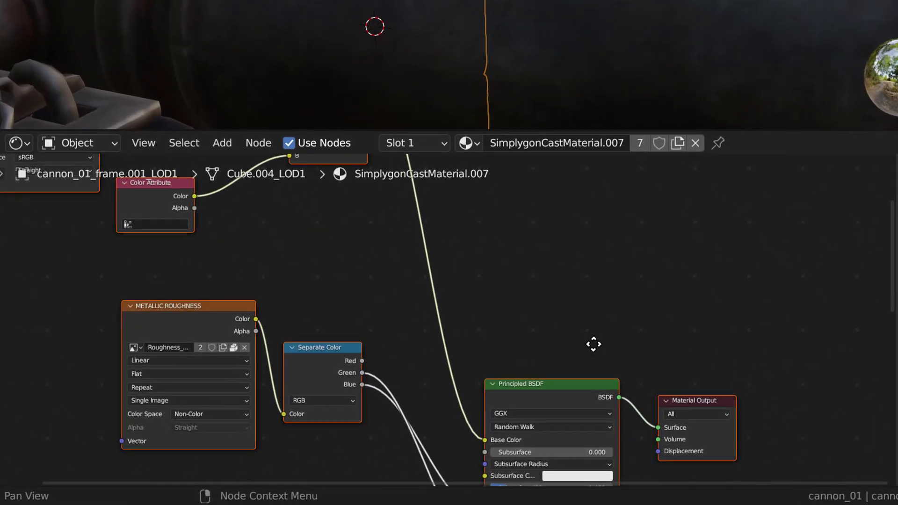
Step: Examine how the BASE COLOR texture and Color Attribute nodes feed the Mix Vertex Color node in SimplygonCastMaterial.007
middle_drag(594, 344, 528, 356)
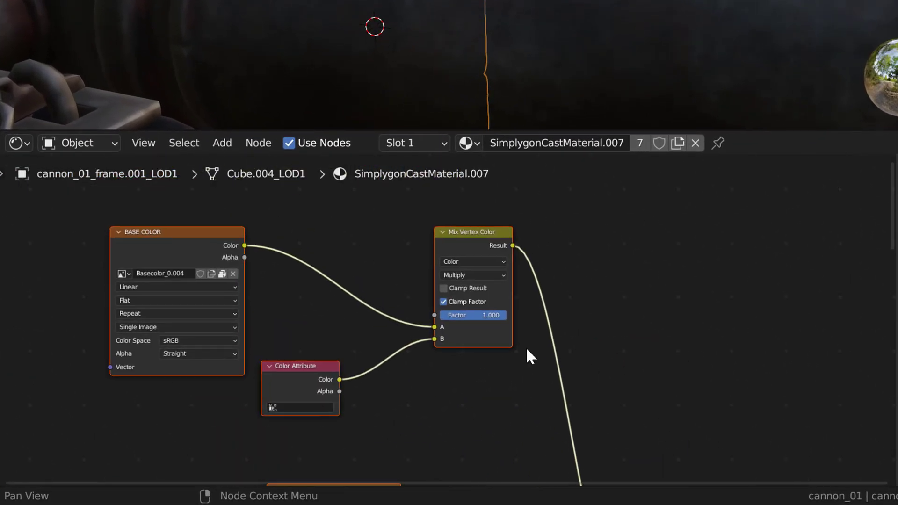
click(531, 401)
middle_drag(531, 401, 517, 369)
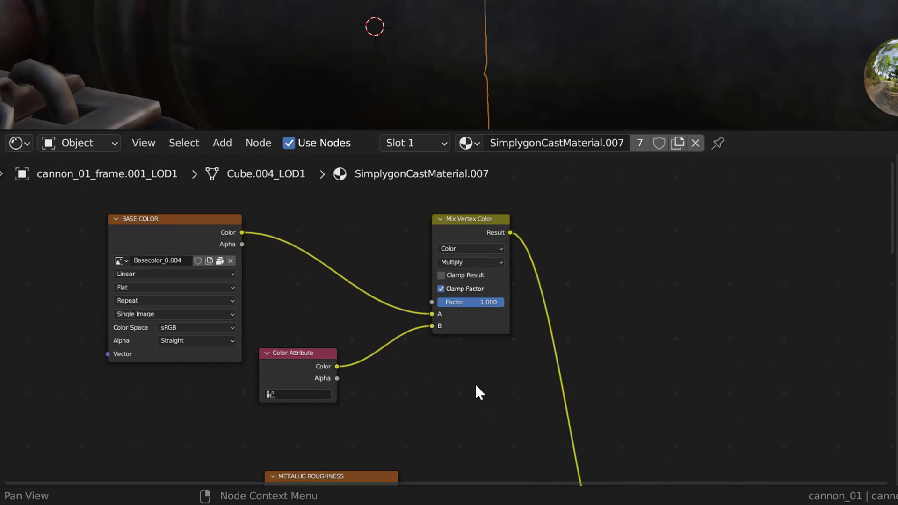
click(299, 354)
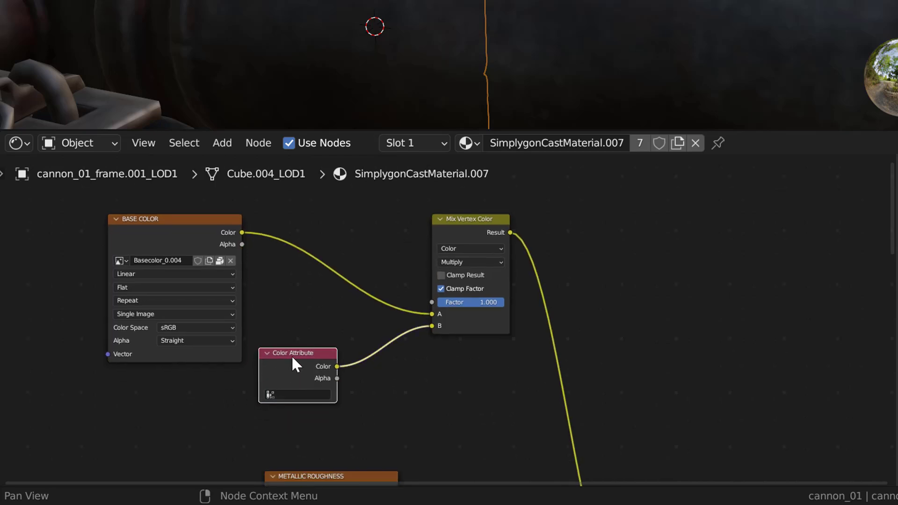
click(168, 232)
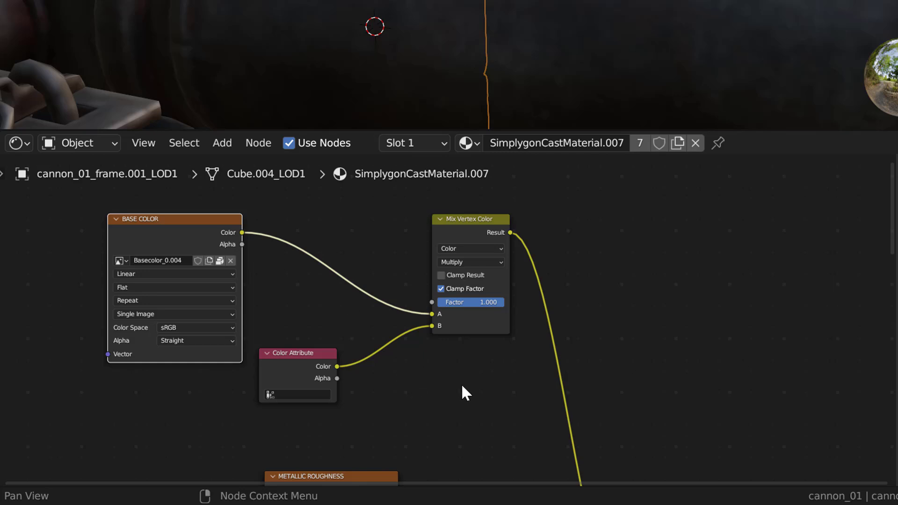
Step: Connect the Color Attribute's Color output directly to the Principled BSDF's Base Color and inspect the vertex colors on the reduced cannon
middle_drag(462, 384, 259, 245)
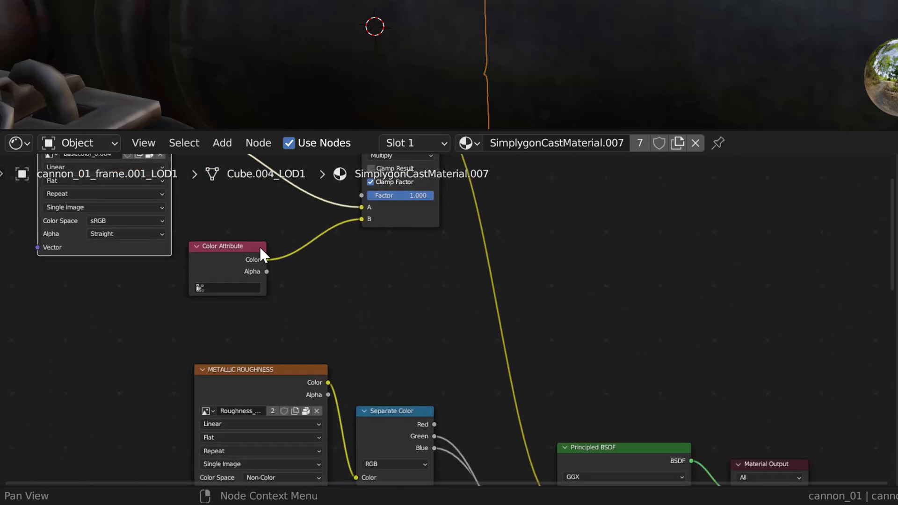
drag(266, 257, 561, 386)
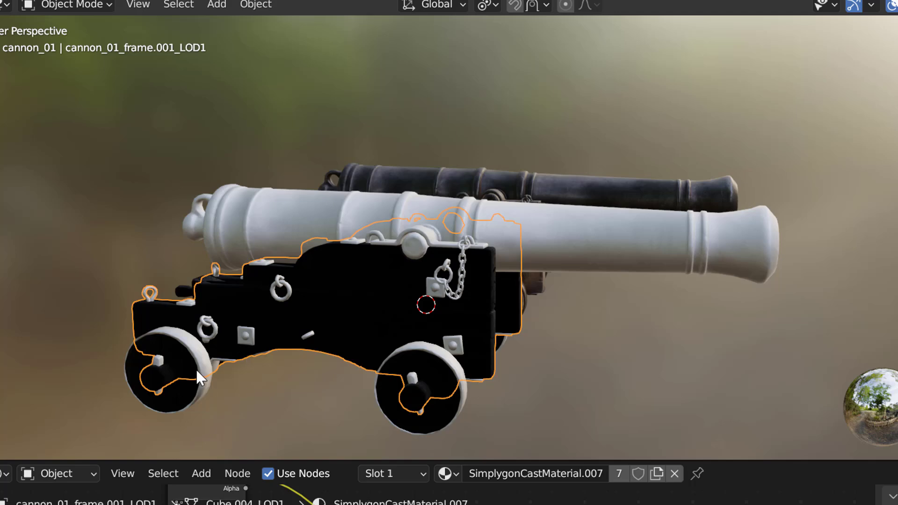
click(564, 329)
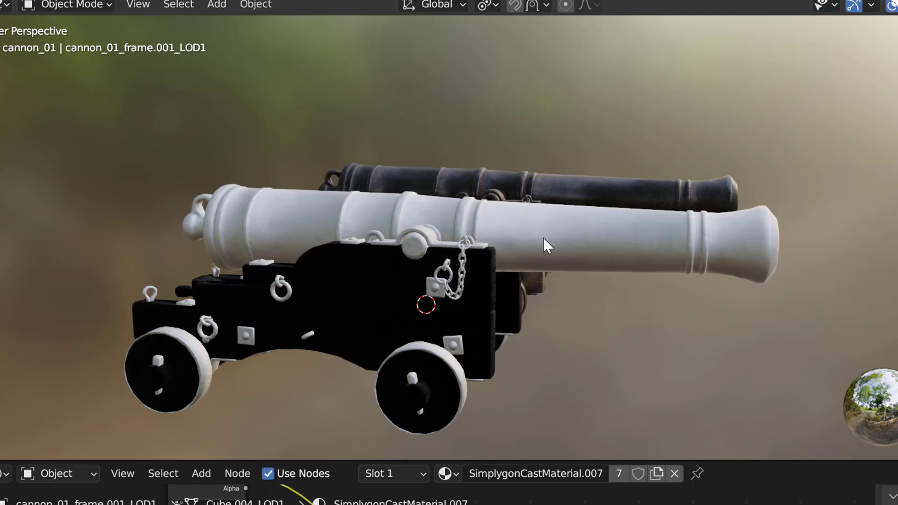
middle_drag(543, 237, 531, 279)
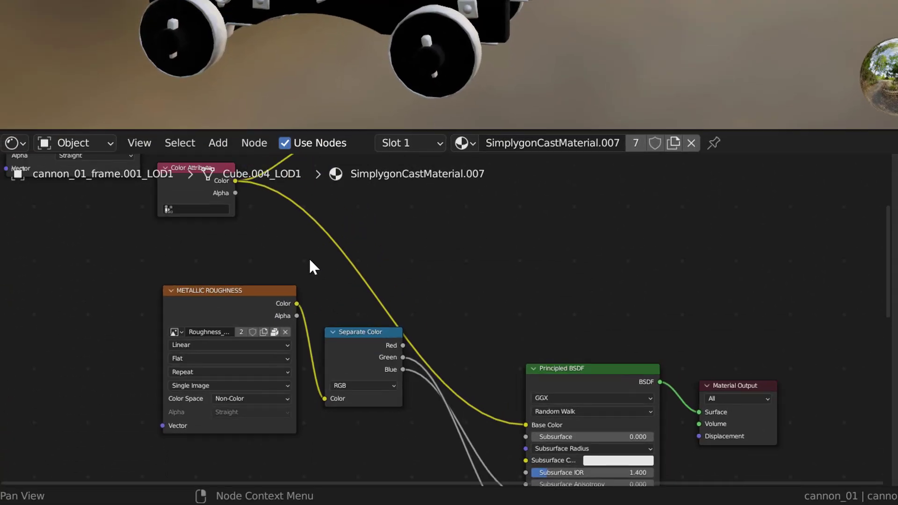
Step: Connect the Color Attribute's Color output to the Principled BSDF's Metallic input
middle_drag(313, 268, 307, 276)
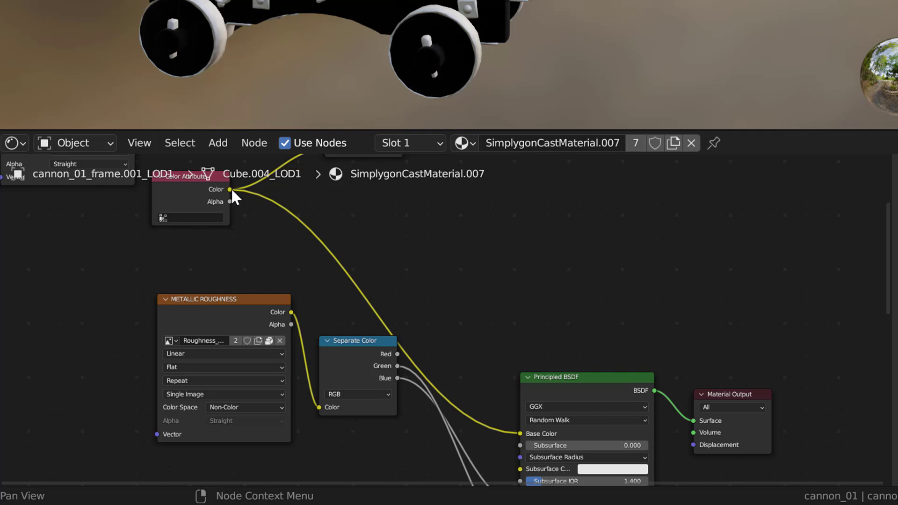
drag(230, 189, 461, 369)
mouse_move(514, 420)
middle_down()
mouse_move(513, 300)
mouse_move(509, 377)
middle_up()
Step: Connect the BASE COLOR texture's Color output directly to the Principled BSDF's Base Color
mouse_move(365, 223)
middle_down()
mouse_move(373, 321)
mouse_move(411, 371)
middle_up()
middle_drag(236, 212, 256, 261)
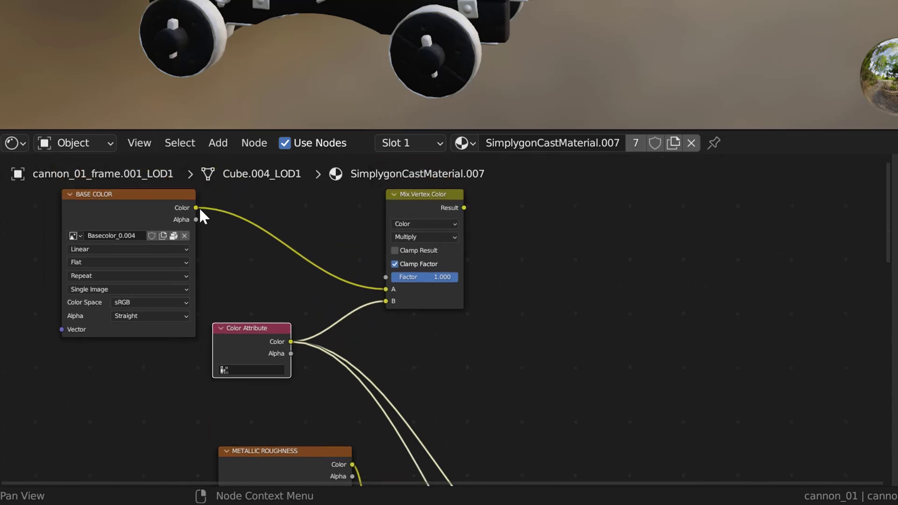
mouse_move(196, 208)
mouse_down()
mouse_move(363, 430)
mouse_move(428, 501)
mouse_move(573, 403)
mouse_move(581, 415)
mouse_up()
Step: Delete the Mix Vertex Color node from the cast material
middle_drag(576, 416, 564, 486)
click(437, 232)
click(436, 228)
click(441, 203)
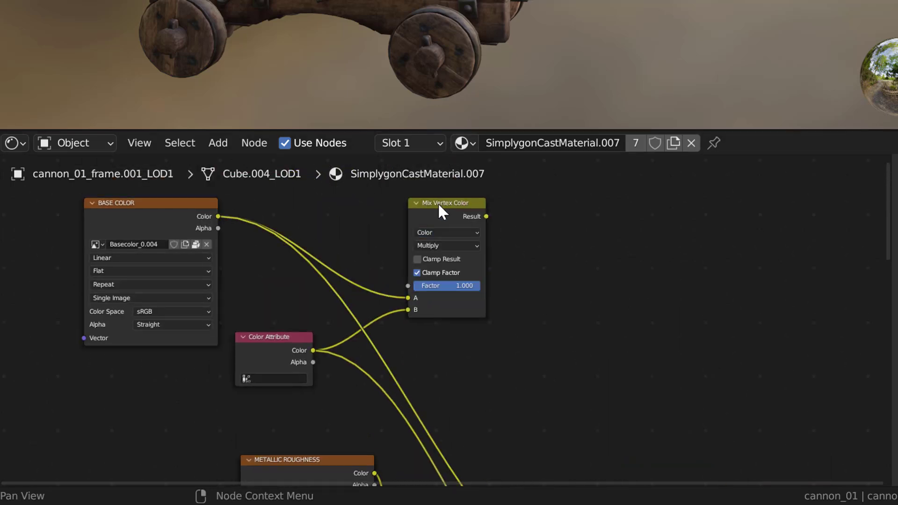
key(x)
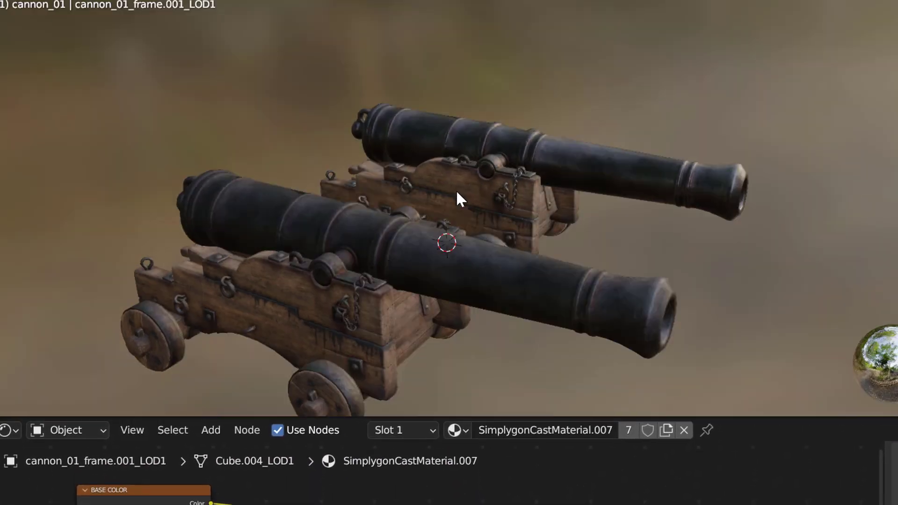
Step: Display both cannons in wireframe shading in the Layout workspace and compare their mesh topology
middle_drag(456, 190, 305, 116)
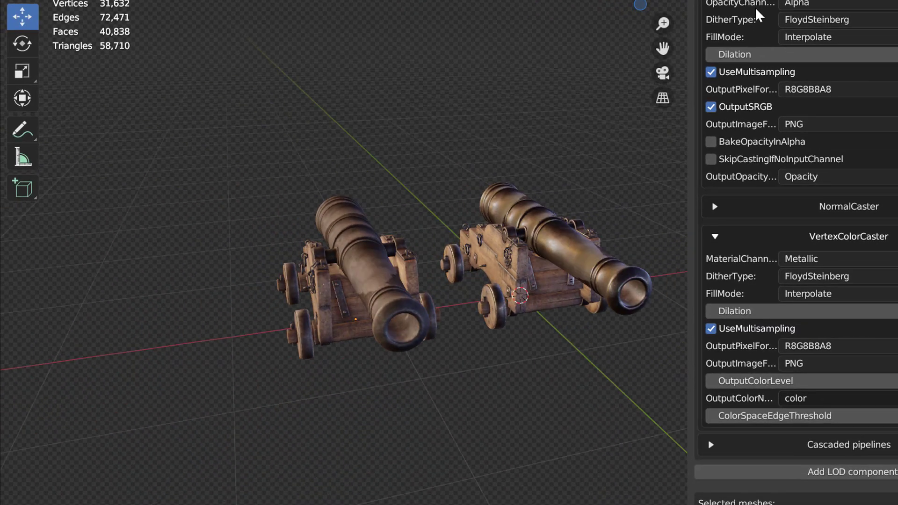
scroll(757, 11, up, 3)
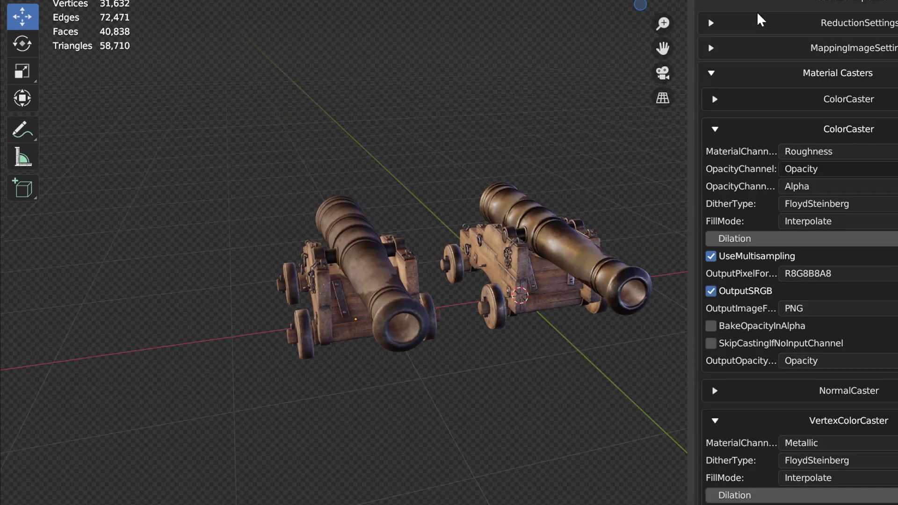
key(n)
key(z)
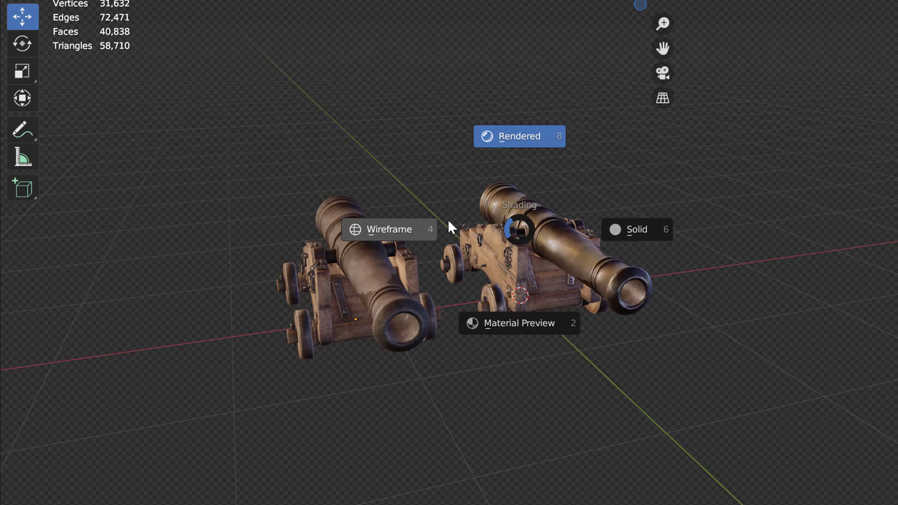
click(445, 254)
mouse_move(487, 254)
middle_down()
mouse_move(430, 345)
mouse_move(416, 327)
mouse_move(466, 311)
mouse_move(544, 407)
mouse_move(585, 397)
mouse_move(617, 408)
mouse_move(600, 418)
middle_up()
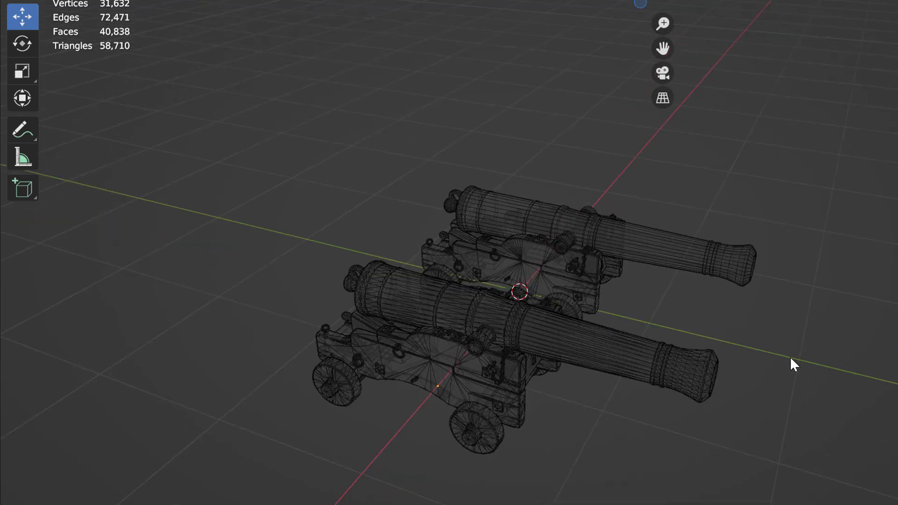
Step: Switch the viewport to Material Preview shading and compare the original and reduced cannons from several angles
key(z)
click(845, 414)
mouse_move(845, 414)
middle_down()
mouse_move(688, 400)
mouse_move(652, 365)
mouse_move(641, 323)
middle_up()
scroll(642, 322, up, 6)
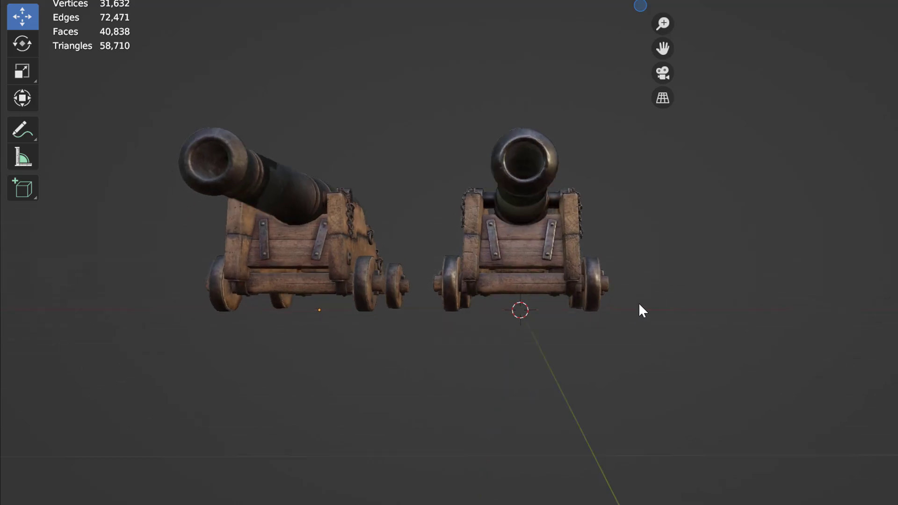
middle_drag(578, 331, 802, 379)
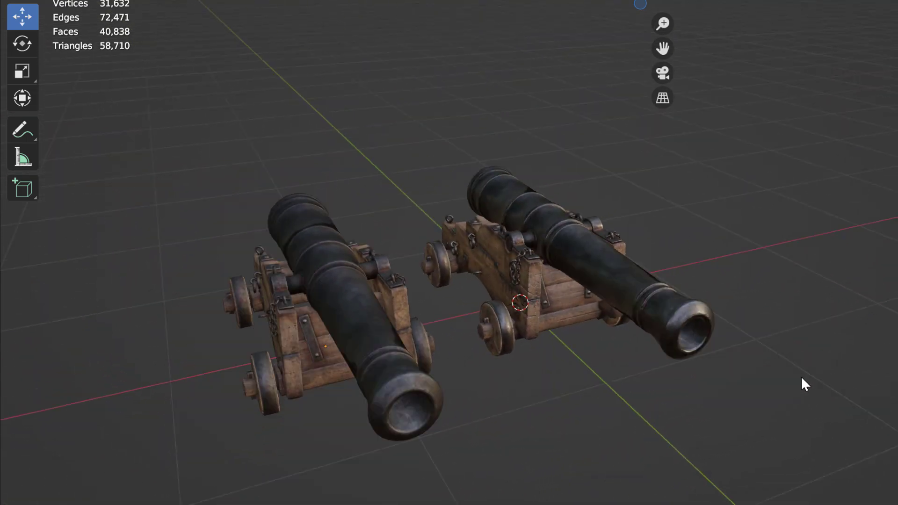